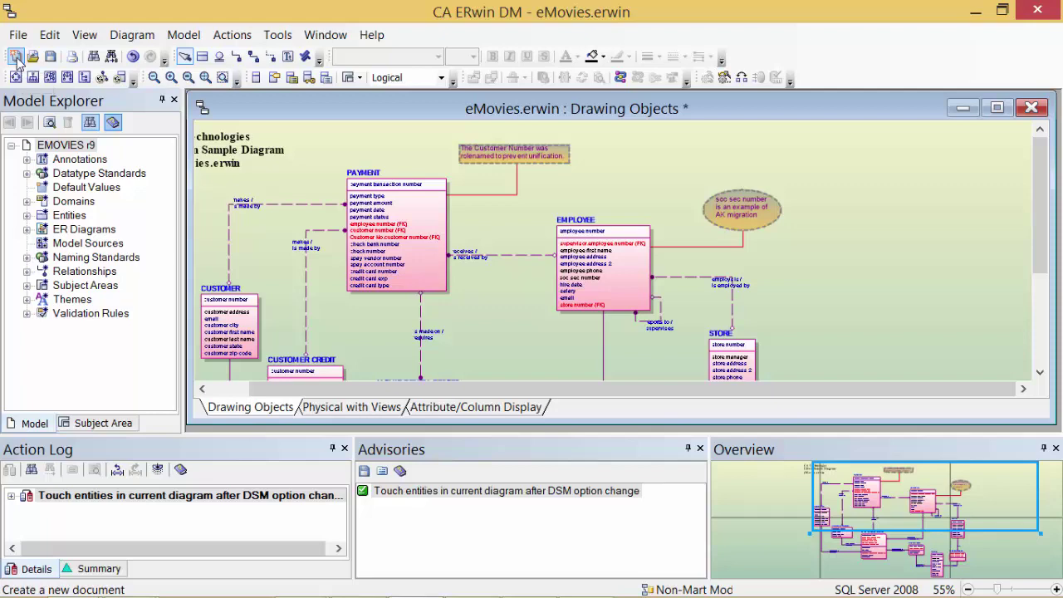
Create a new Logical/Physical model for SQL Server 2012 with the <Default> template and maximize its diagram window.
left_click(15, 57)
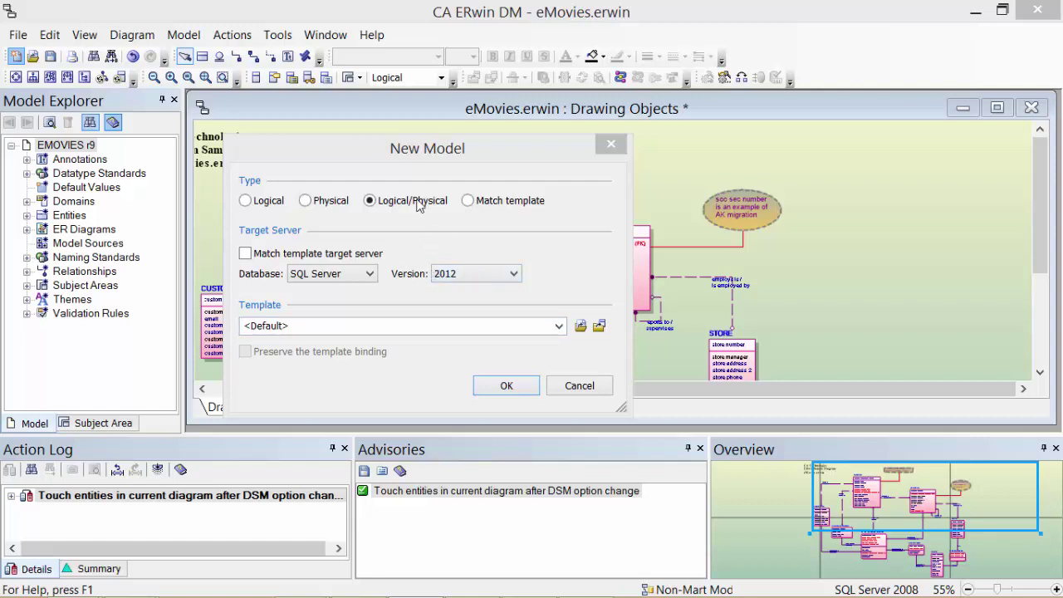
left_click_drag(414, 156, 434, 152)
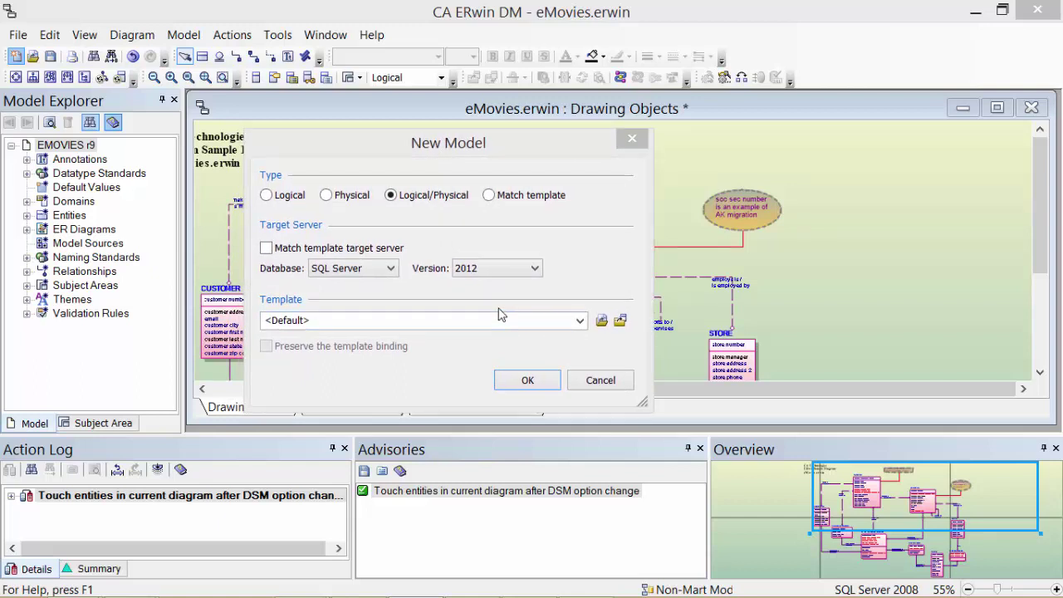
left_click(267, 196)
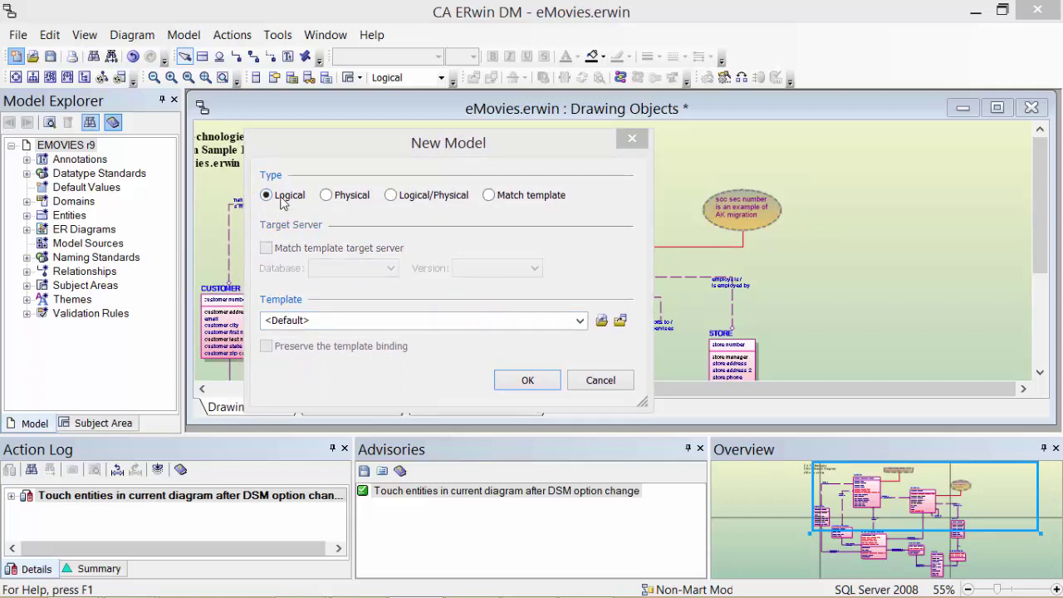
left_click(326, 197)
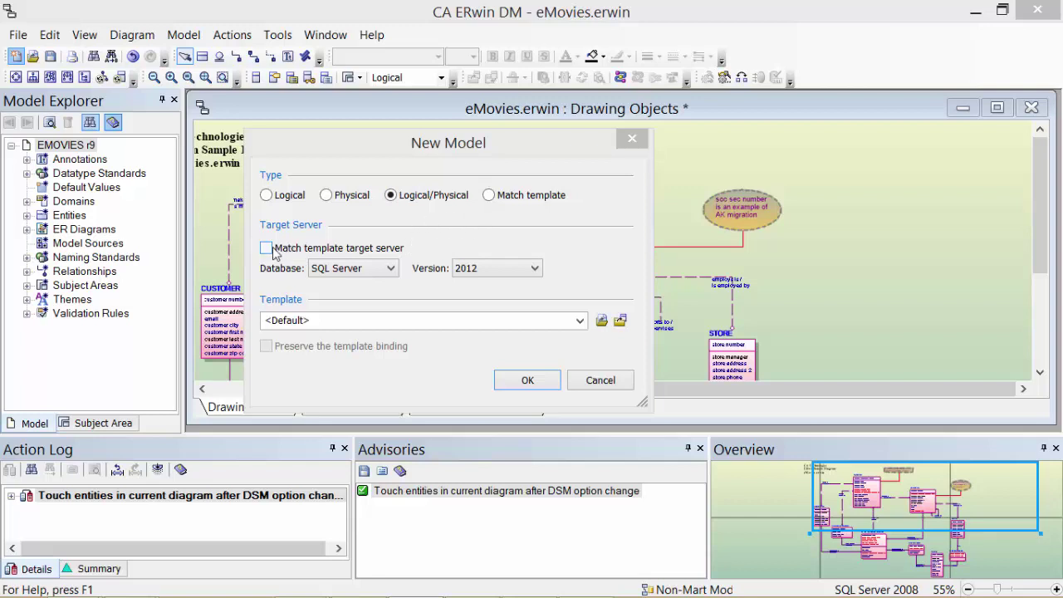
left_click(390, 268)
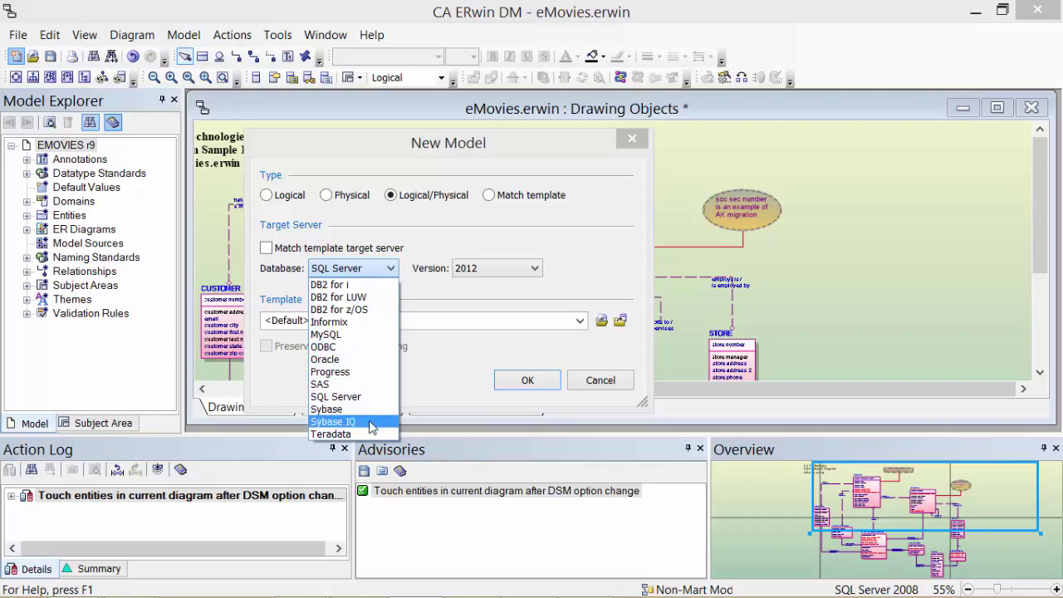
left_click(582, 298)
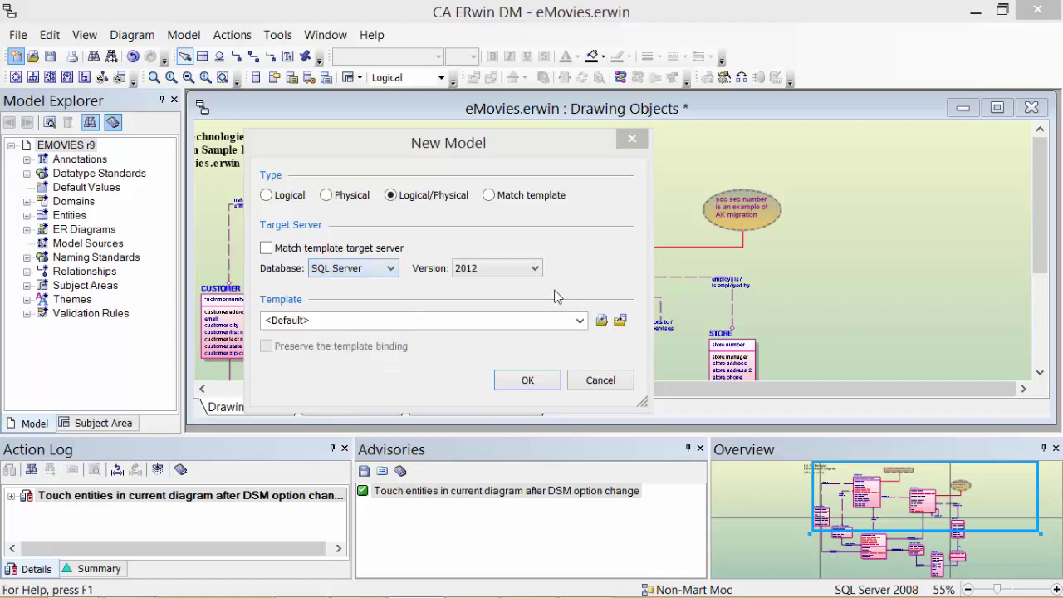
left_click(536, 268)
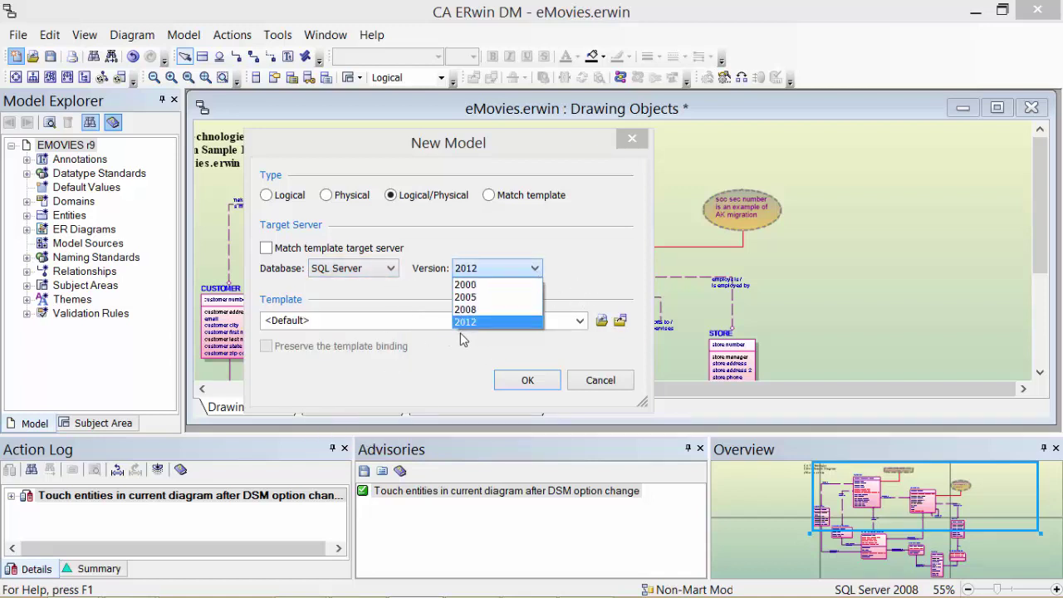
left_click(492, 323)
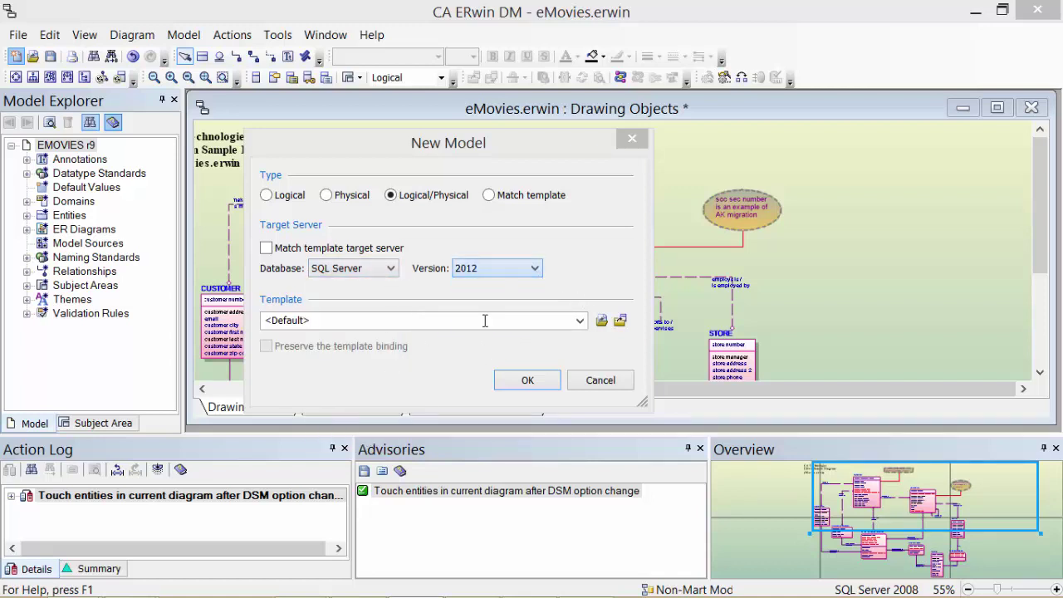
left_click_drag(266, 322, 329, 322)
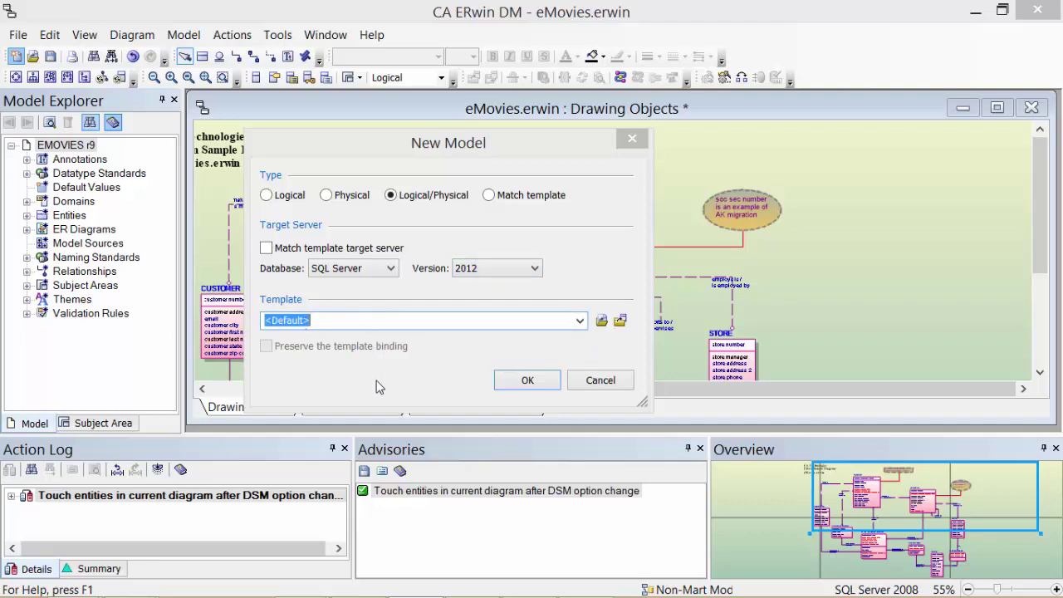
left_click(529, 380)
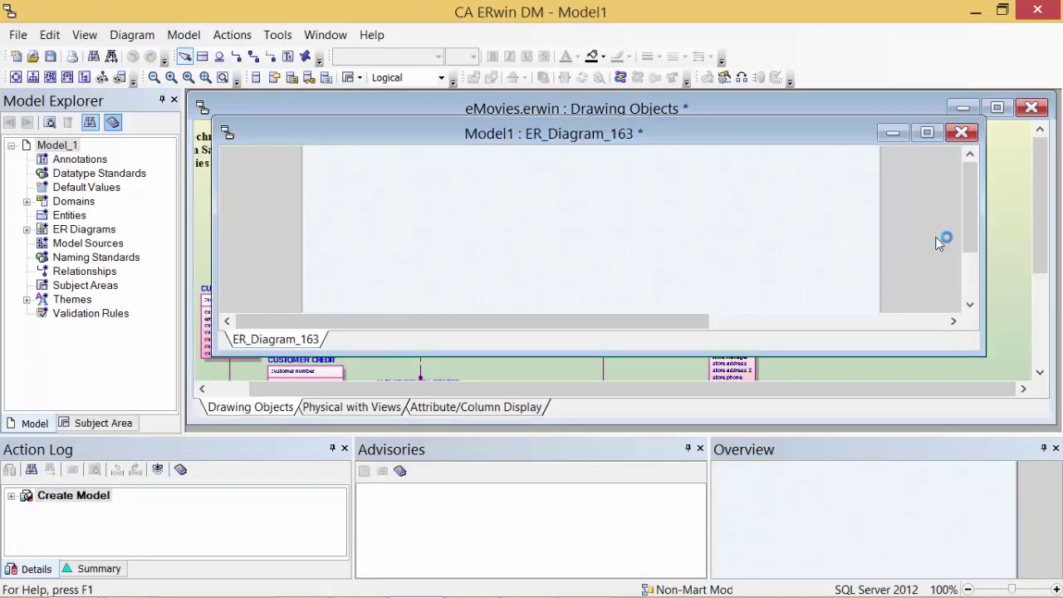
left_click(928, 133)
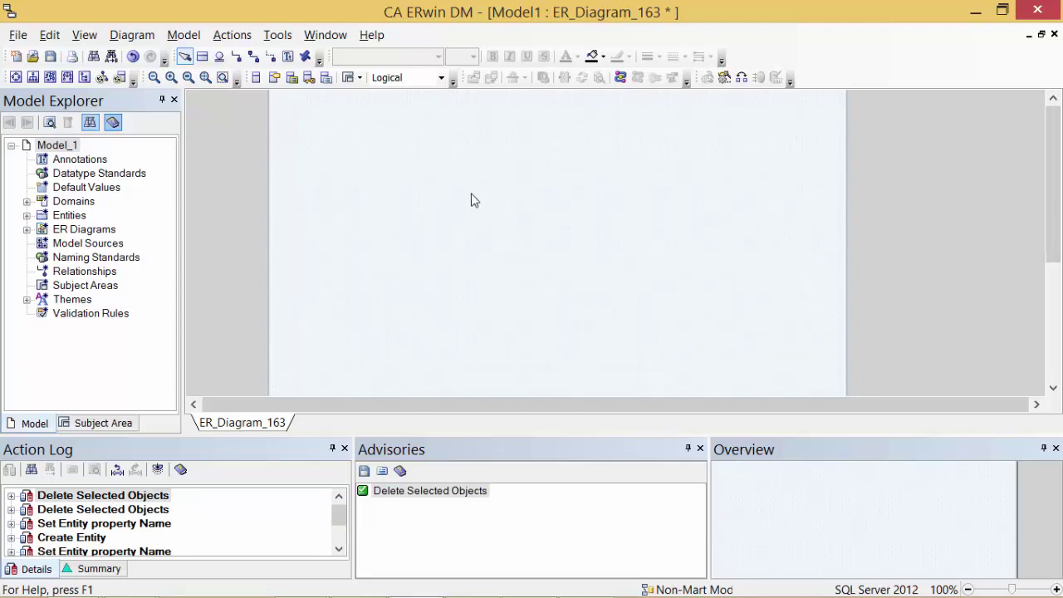
Add an entity named PELICULA near the upper middle of the diagram.
left_click(202, 55)
left_click(515, 170)
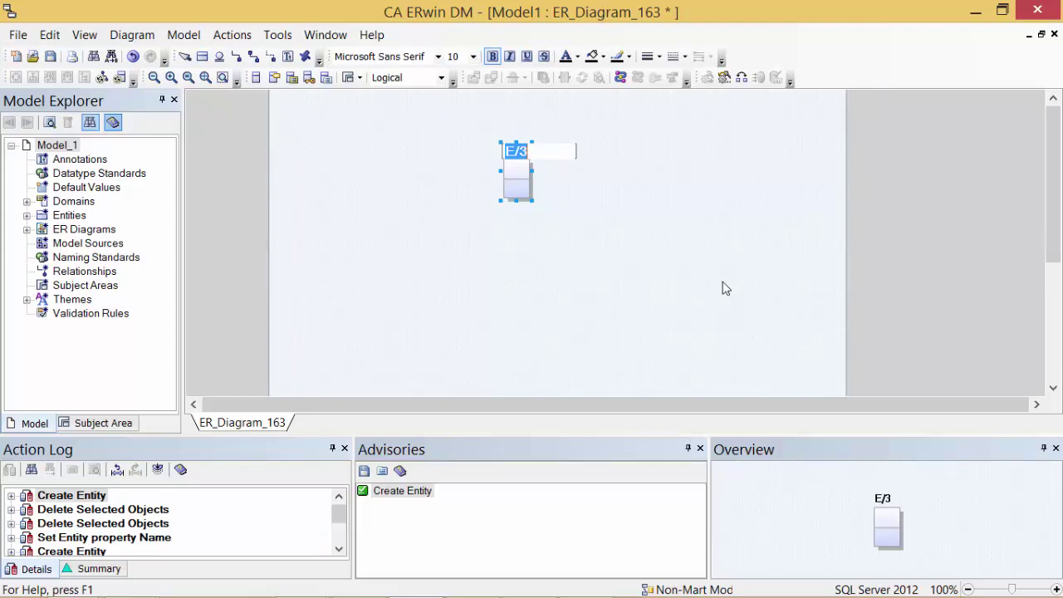
type("PELICULA")
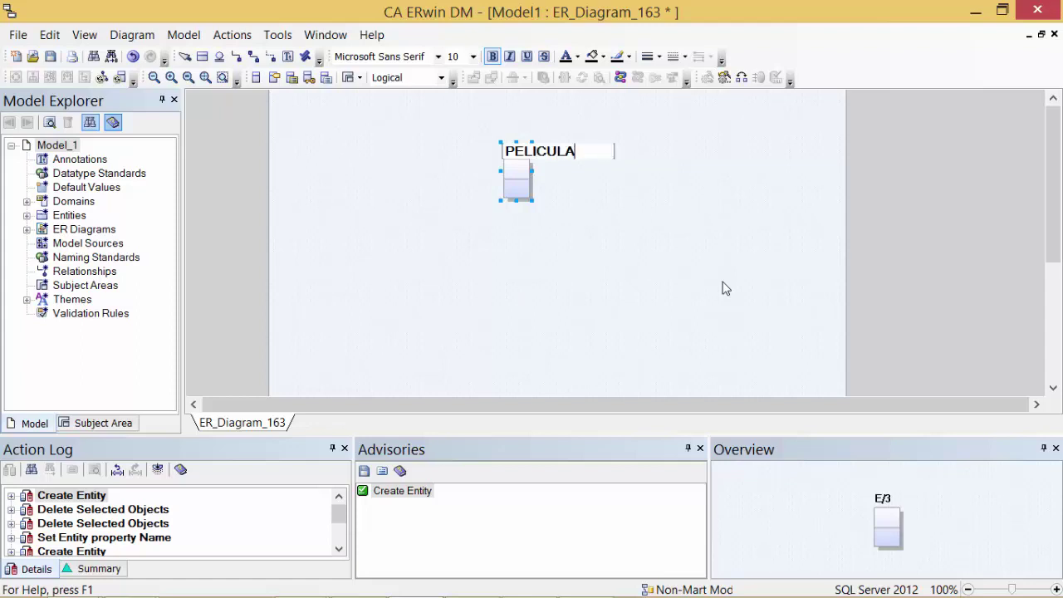
key("Return")
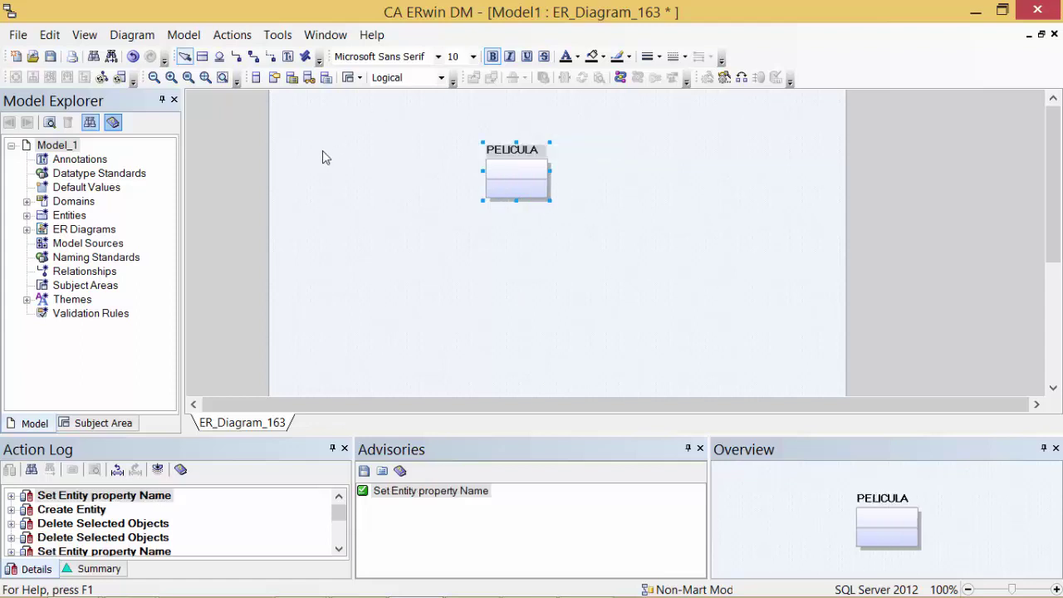
Add an entity named CLIENTE below and left of PELICULA, and switch it to the Entity display level.
left_click(201, 55)
left_click(378, 249)
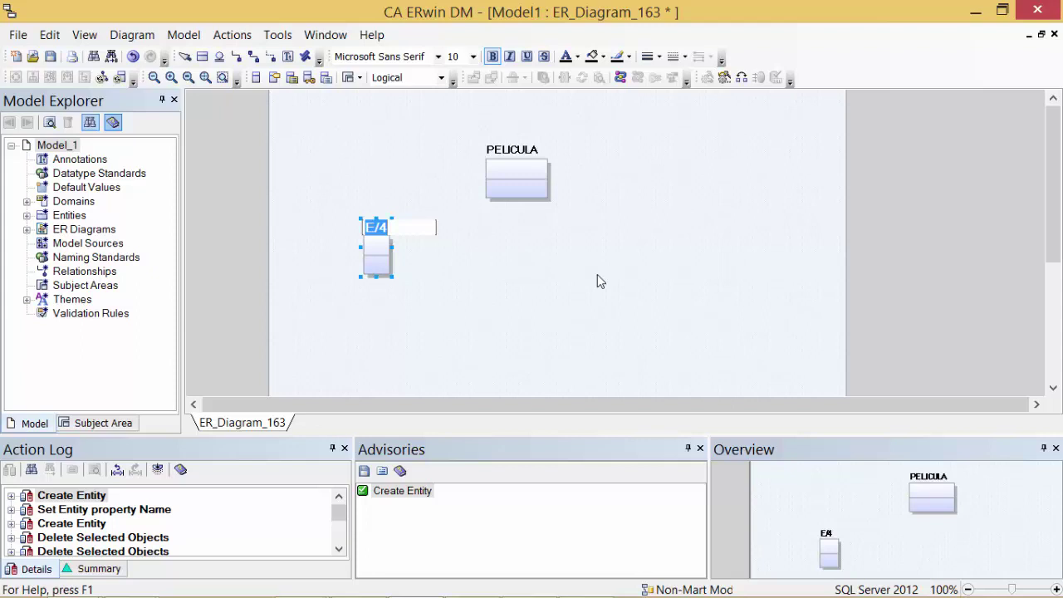
type("CLIENTE")
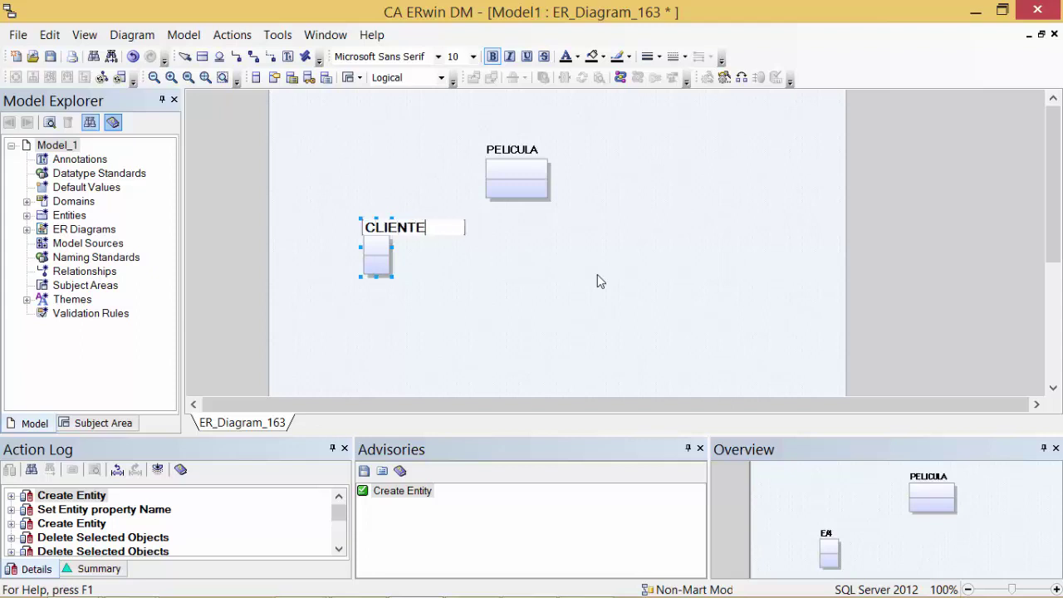
key("Return")
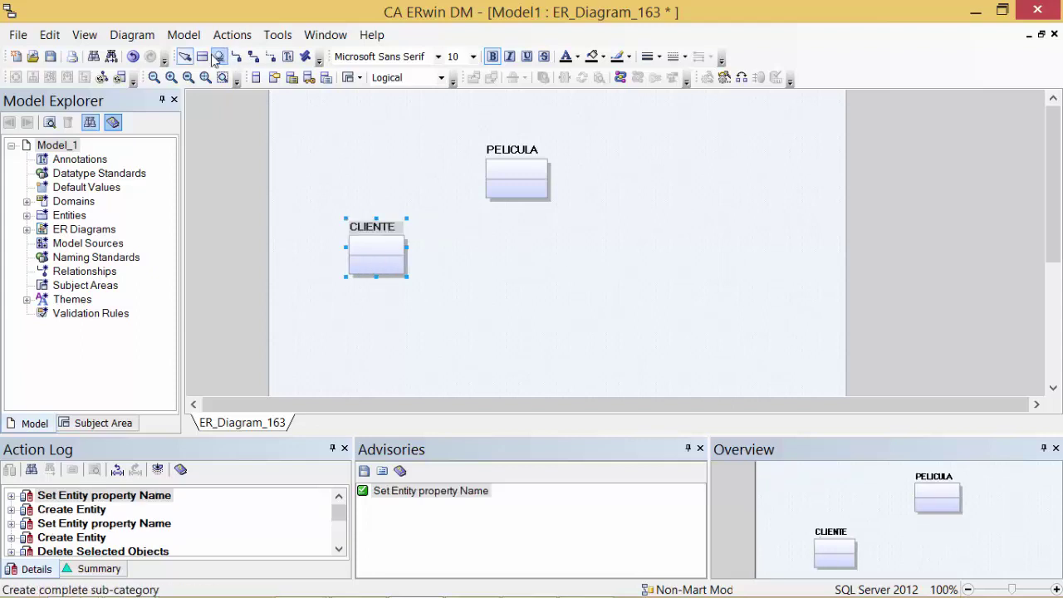
left_click(257, 78)
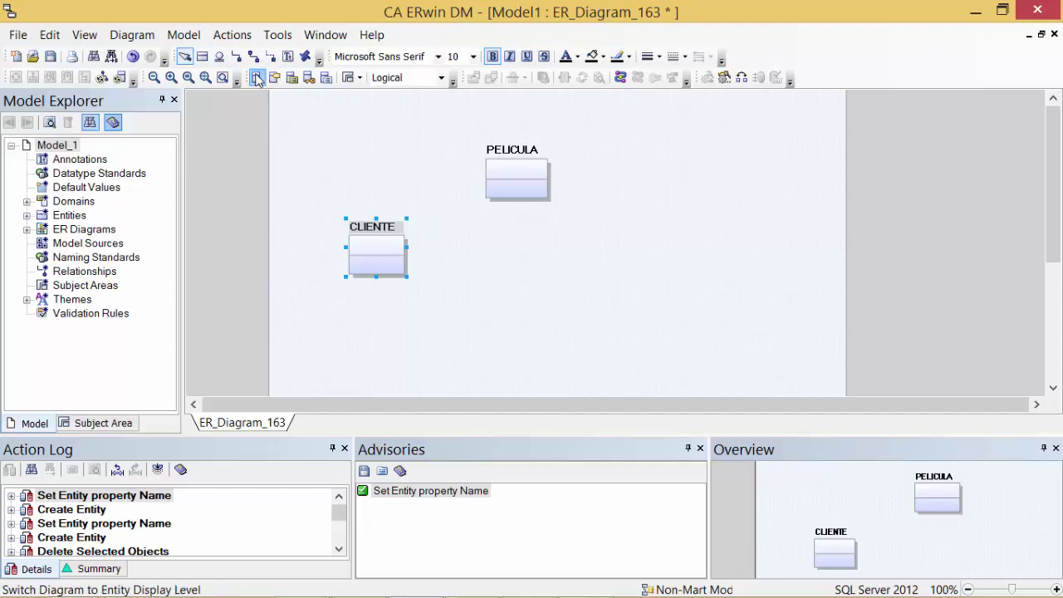
left_click(631, 260)
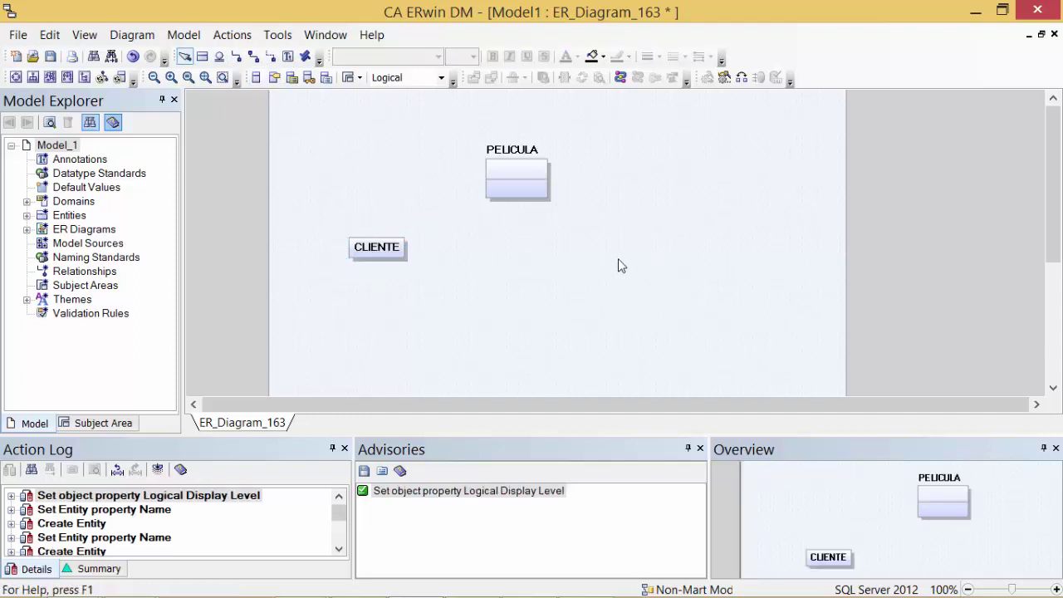
Add an entity named COPIA ALQUILER and place it below and to the right of PELICULA.
left_click(202, 56)
left_click(525, 237)
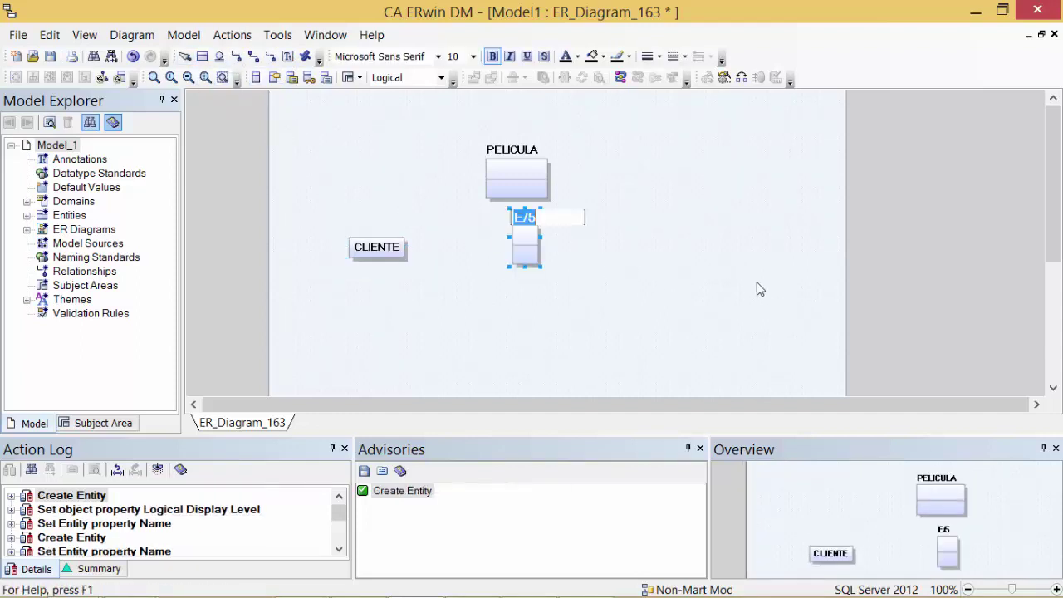
type("COPIA A")
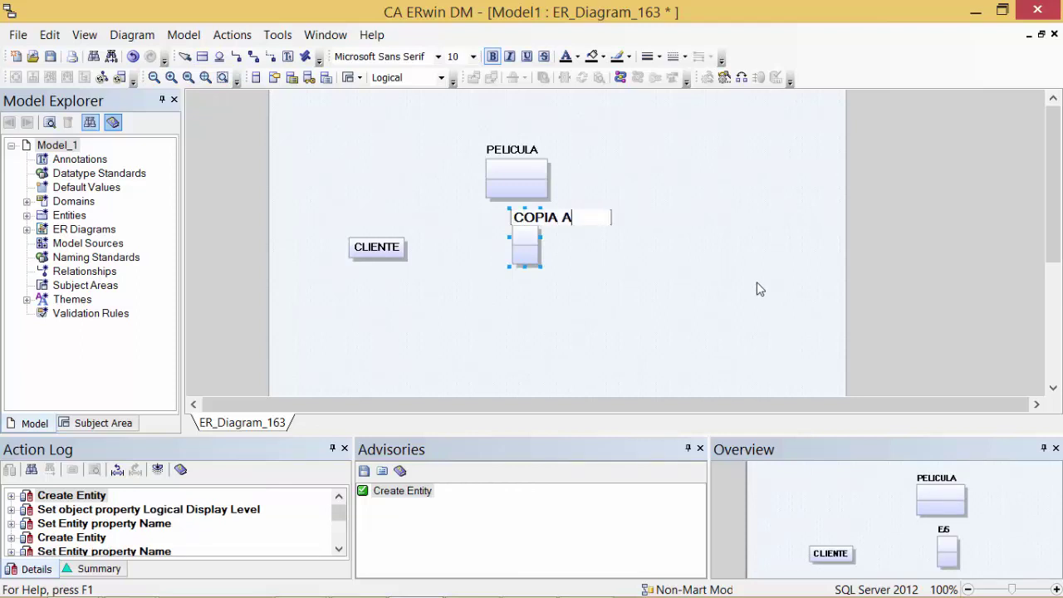
type("LQUILER")
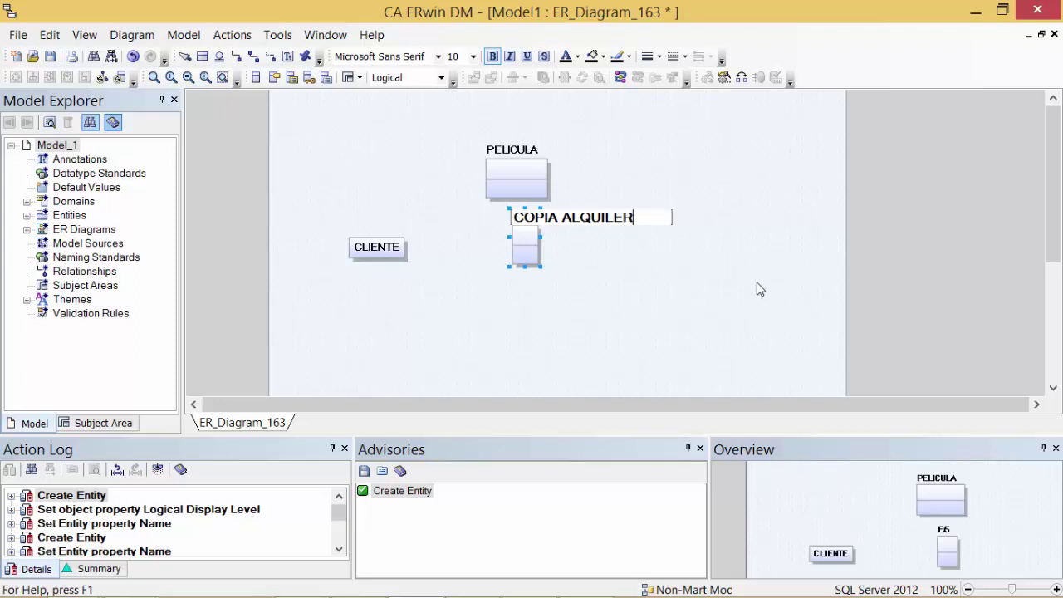
key("Return")
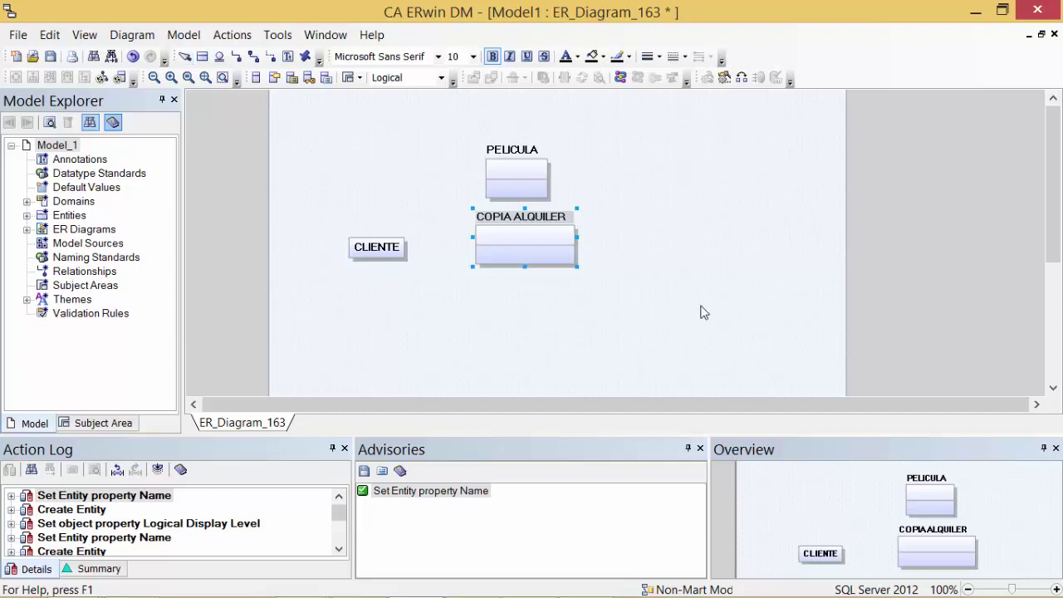
left_click(702, 307)
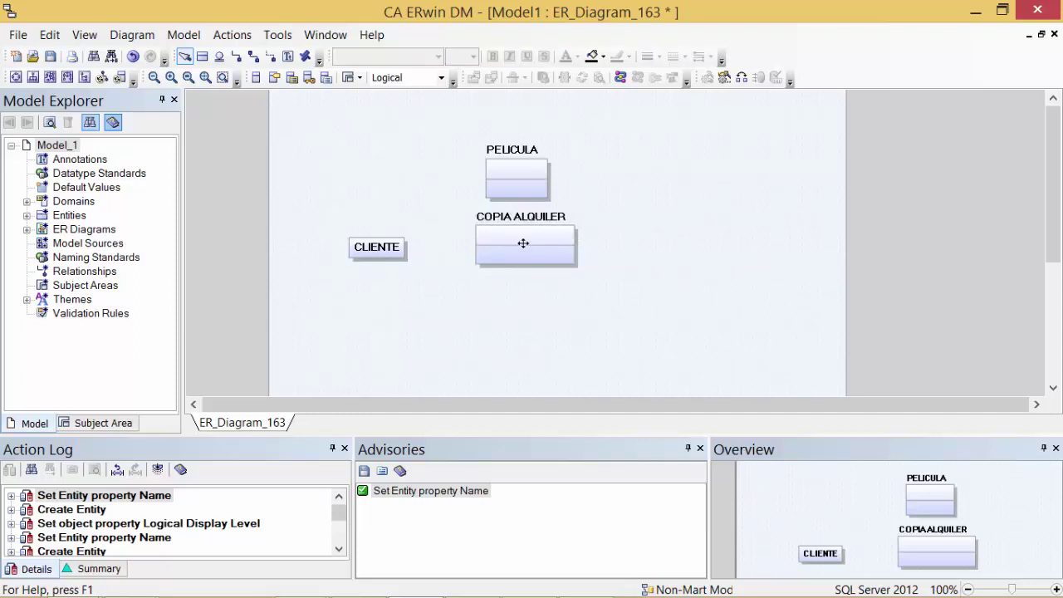
left_click_drag(521, 242, 612, 265)
Examine the display level options of the diagram and of the CLIENTE and PELICULA entities.
left_click(523, 173)
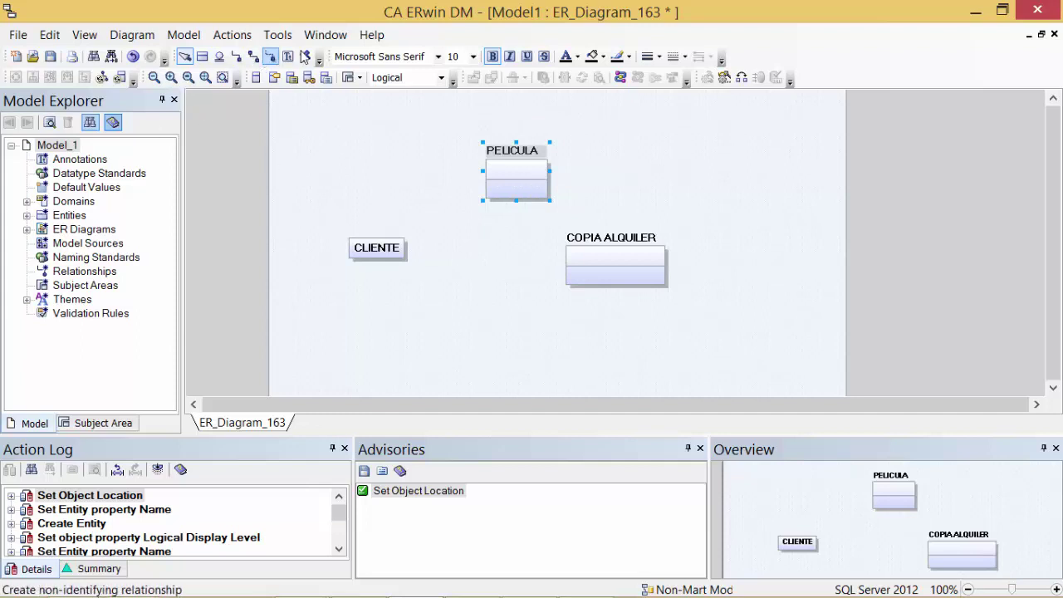
left_click(83, 36)
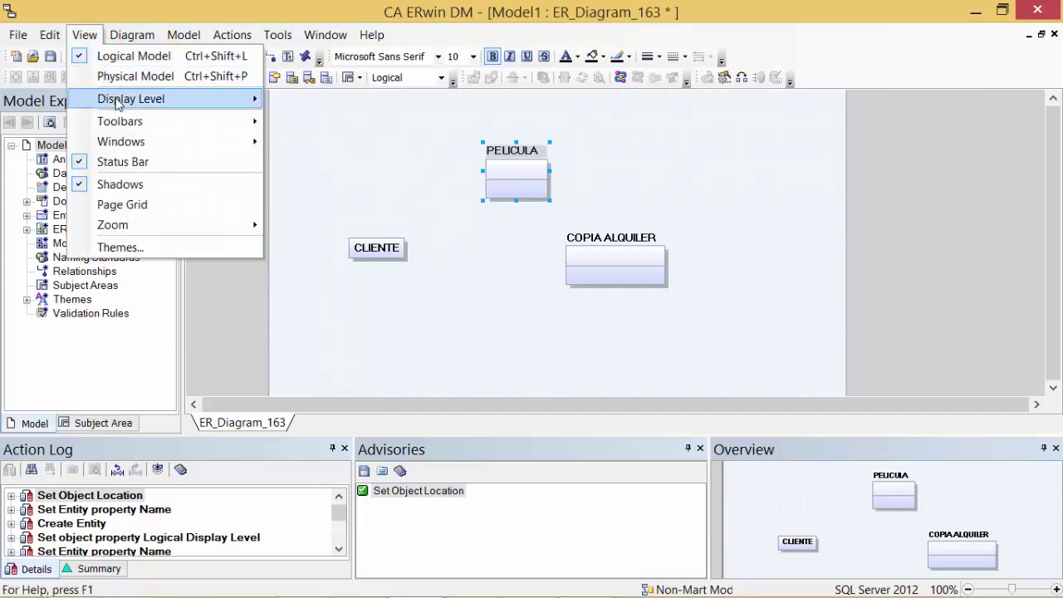
mouse_move(117, 105)
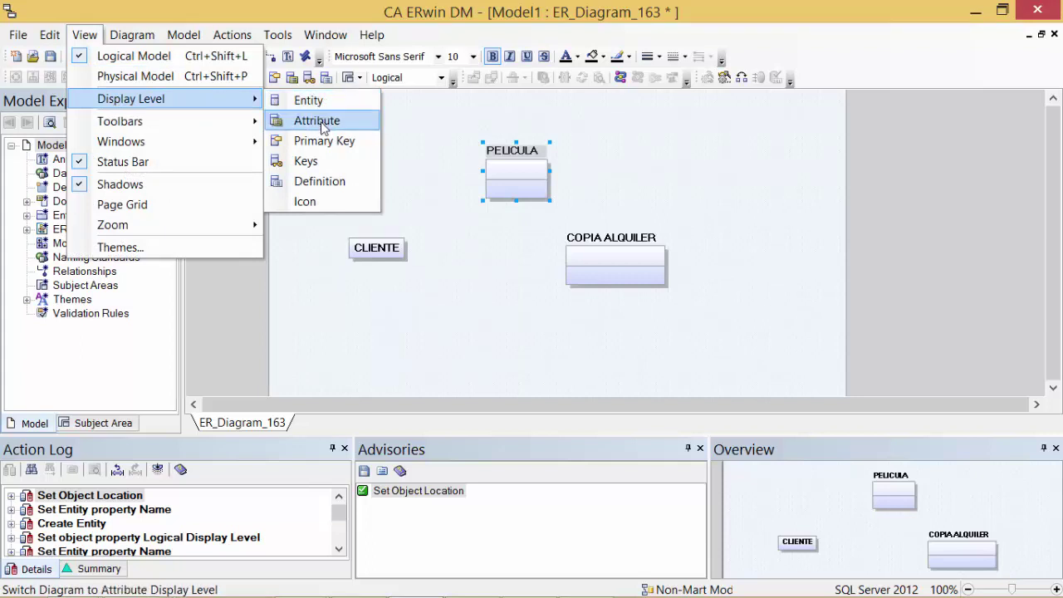
left_click(486, 279)
left_click(372, 249)
right_click(373, 249)
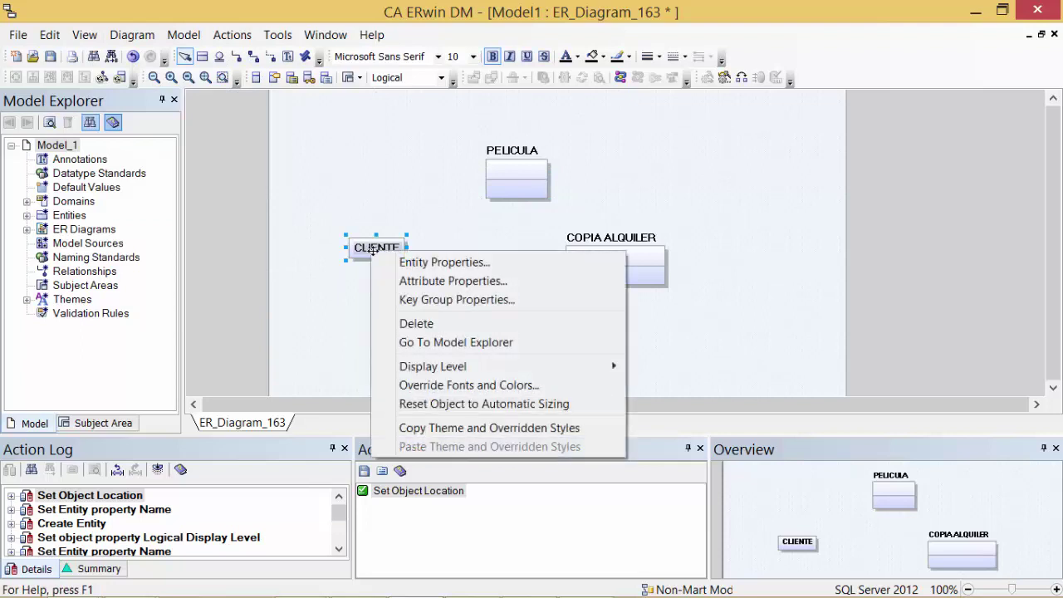
mouse_move(541, 371)
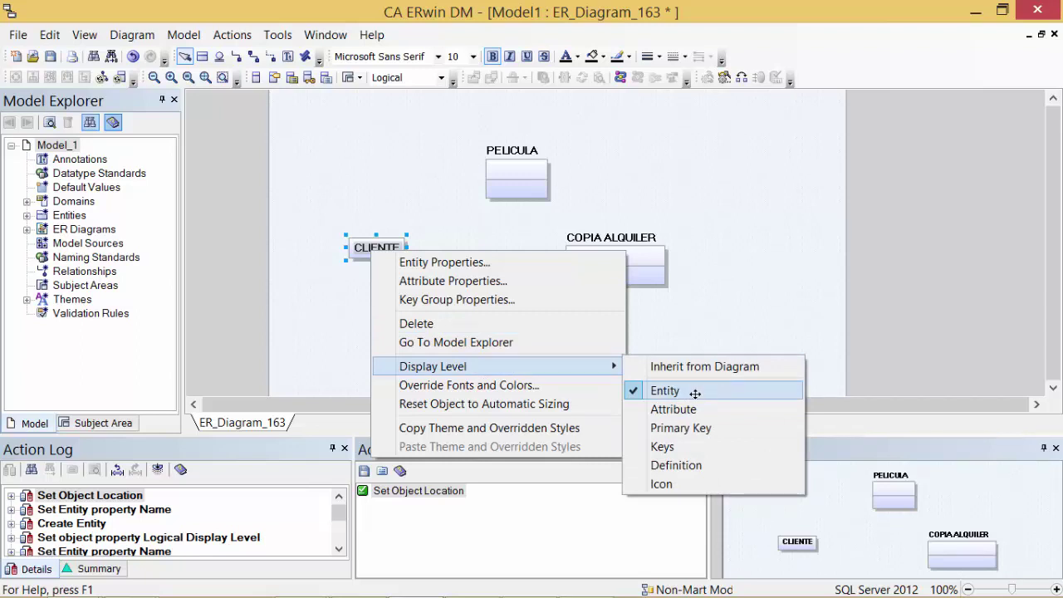
left_click(676, 175)
left_click(532, 174)
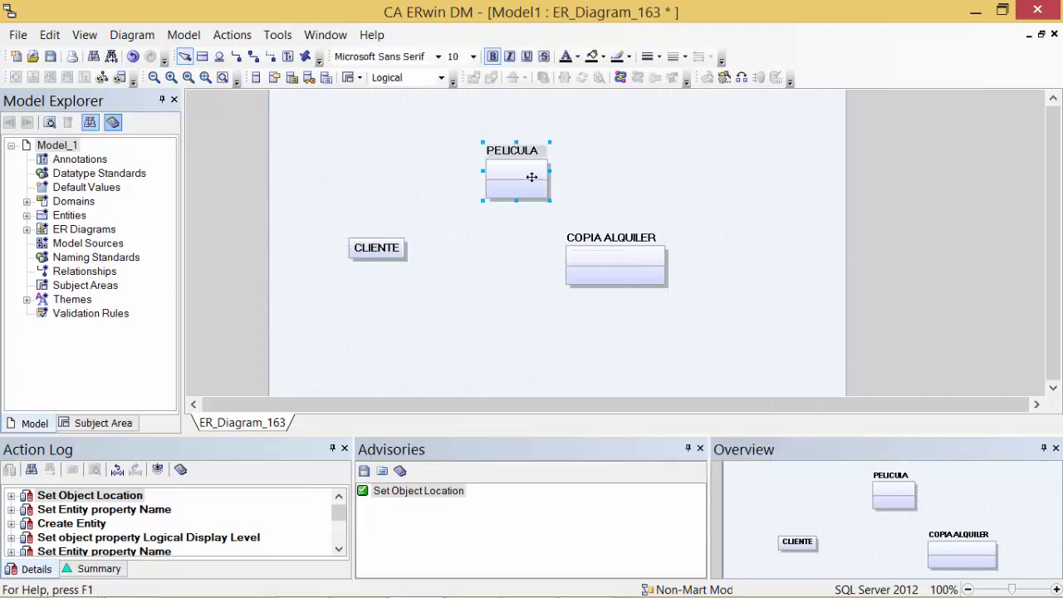
right_click(532, 175)
mouse_move(644, 294)
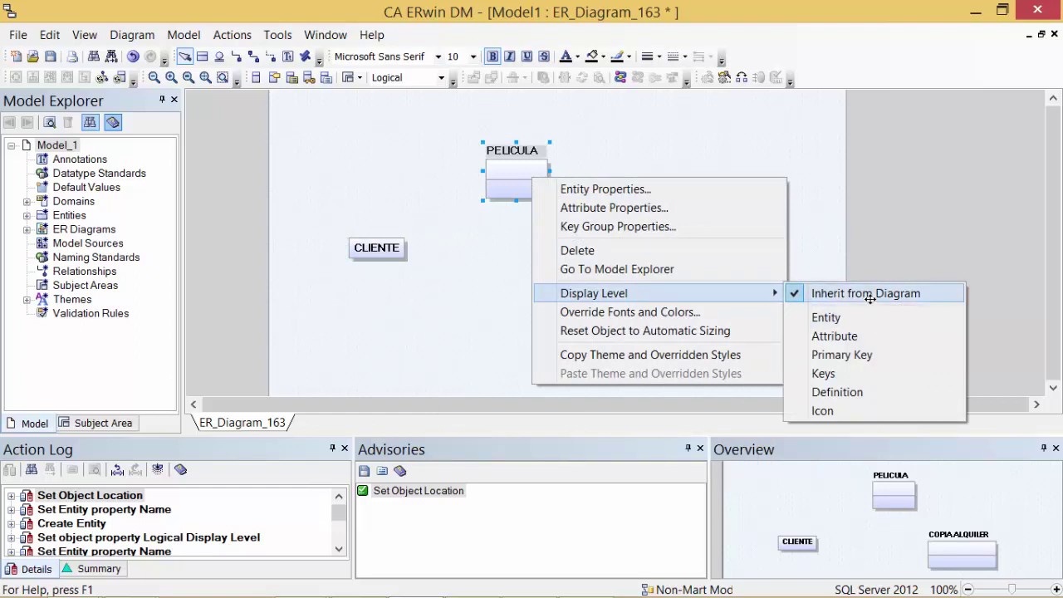
left_click(668, 147)
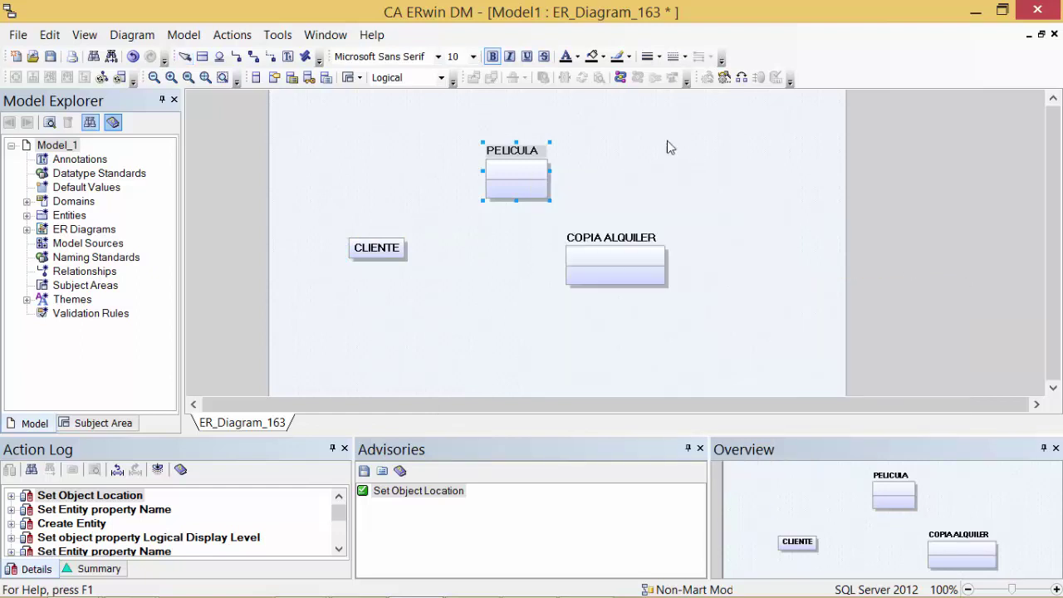
Set the display level of the PELICULA entity to Entity.
left_click(525, 155)
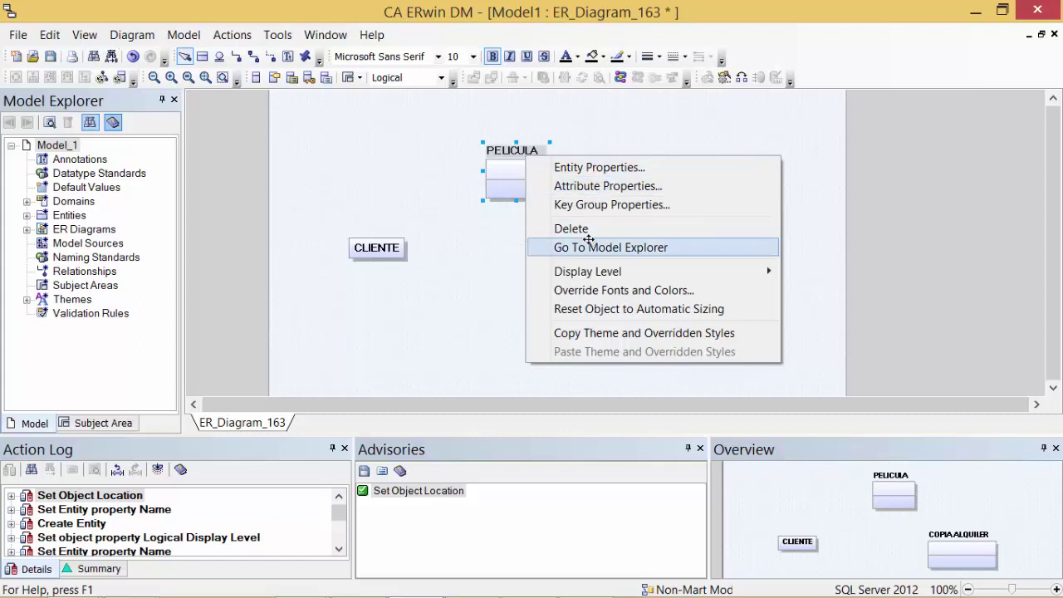
mouse_move(590, 272)
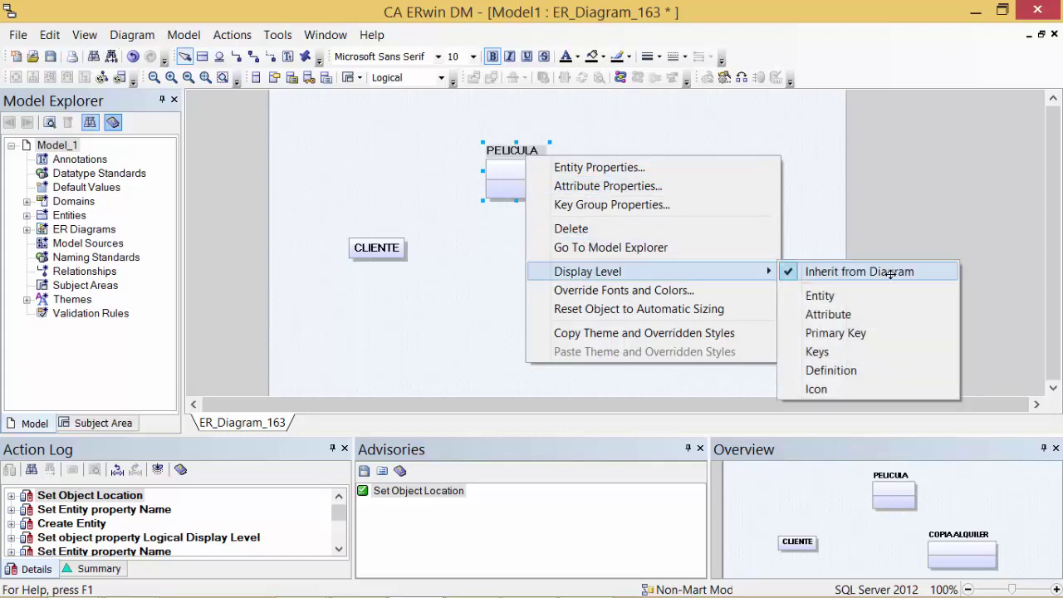
left_click(847, 295)
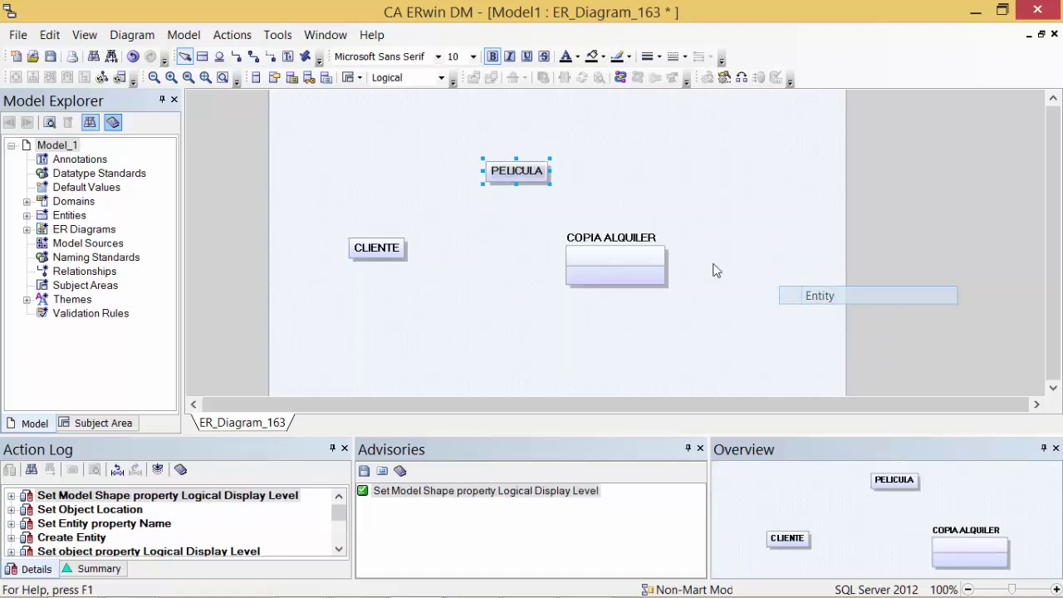
Set the display level of the COPIA ALQUILER entity to Entity.
left_click(496, 232)
left_click(595, 246)
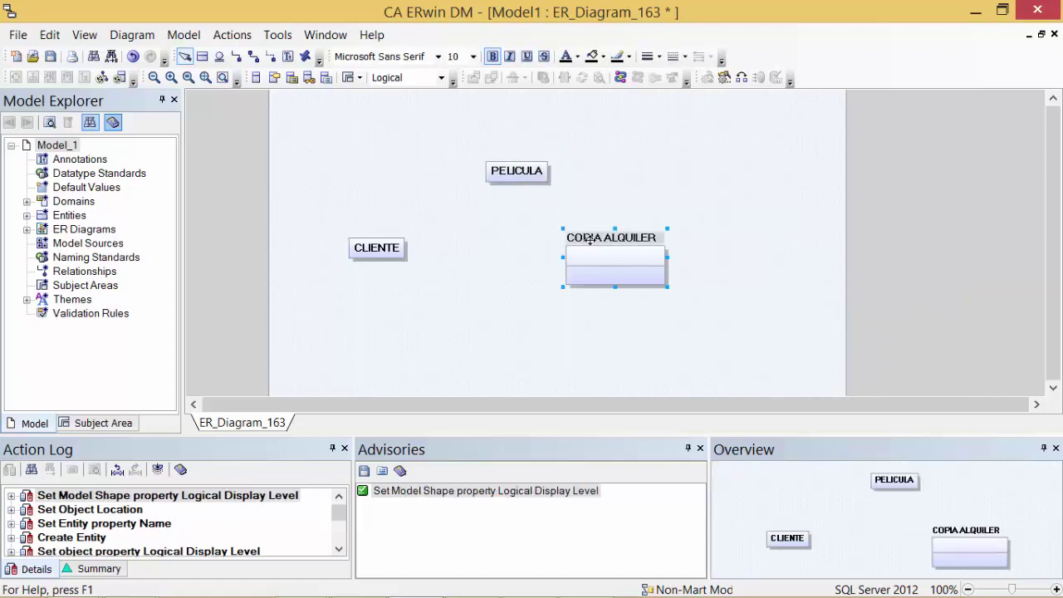
right_click(588, 239)
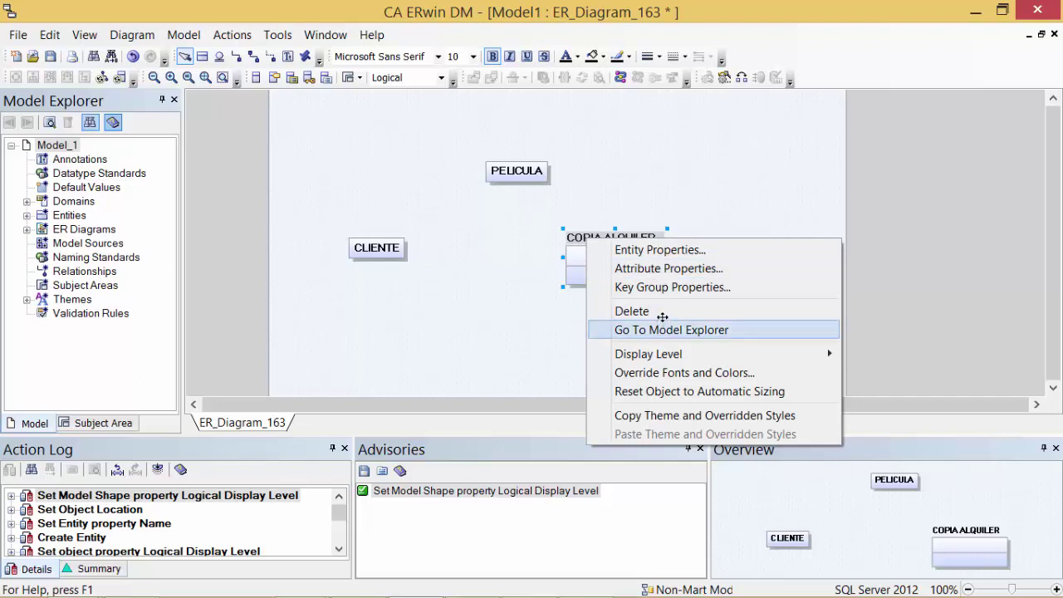
mouse_move(678, 354)
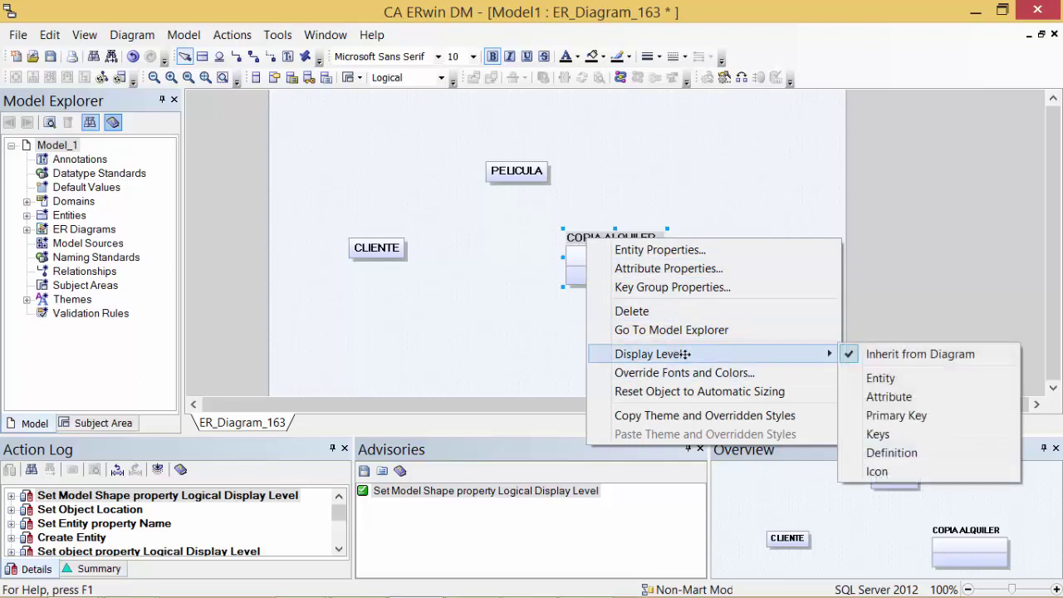
left_click(882, 378)
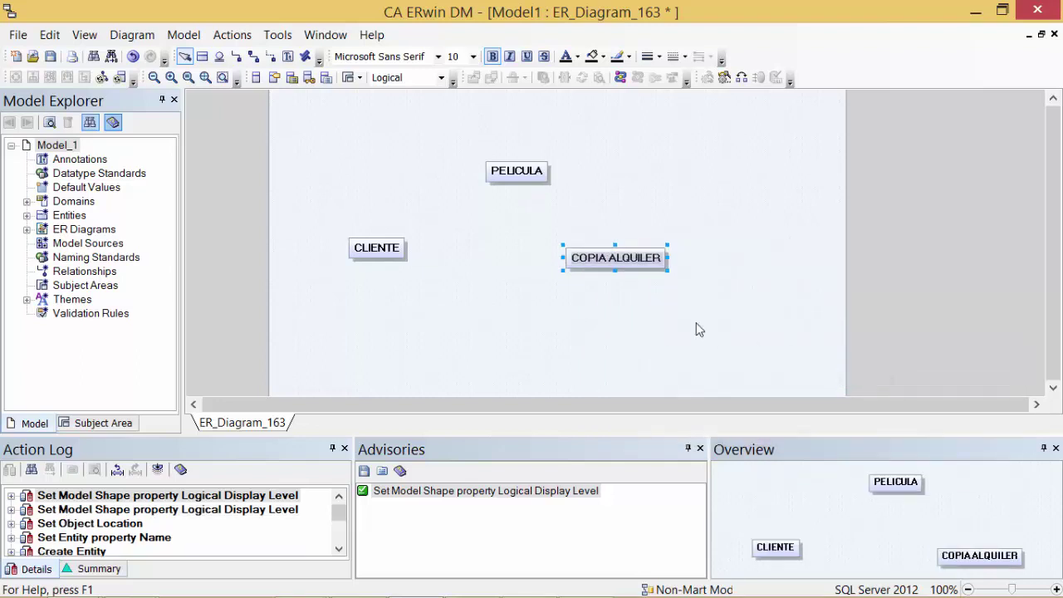
Rearrange the entities into a compact triangle, with PELICULA above and CLIENTE roughly level with COPIA ALQUILER below it.
left_click(639, 304)
left_click_drag(611, 265, 590, 254)
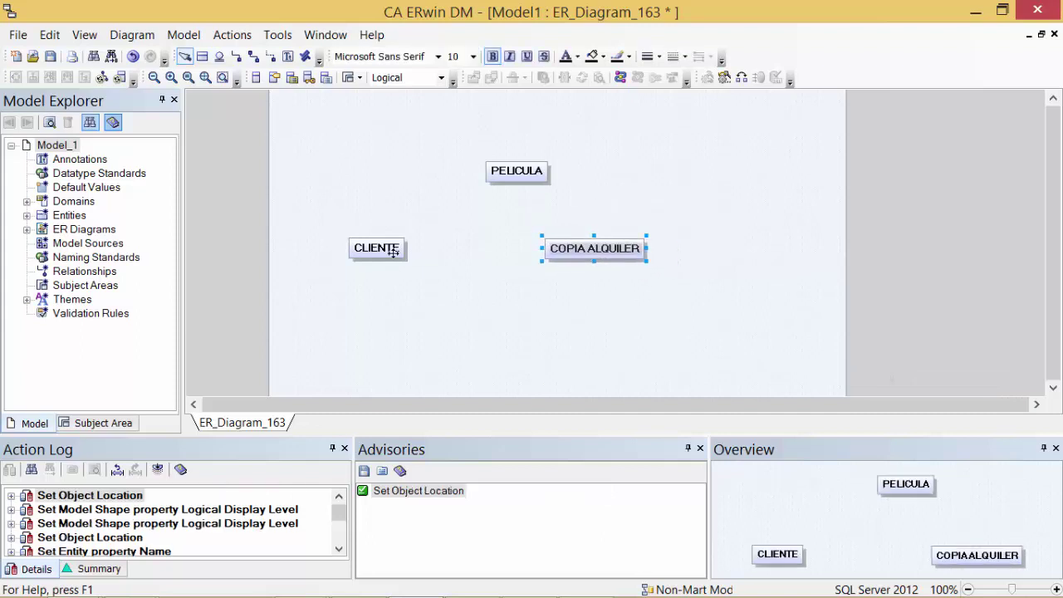
left_click_drag(382, 249, 453, 253)
left_click_drag(598, 251, 612, 266)
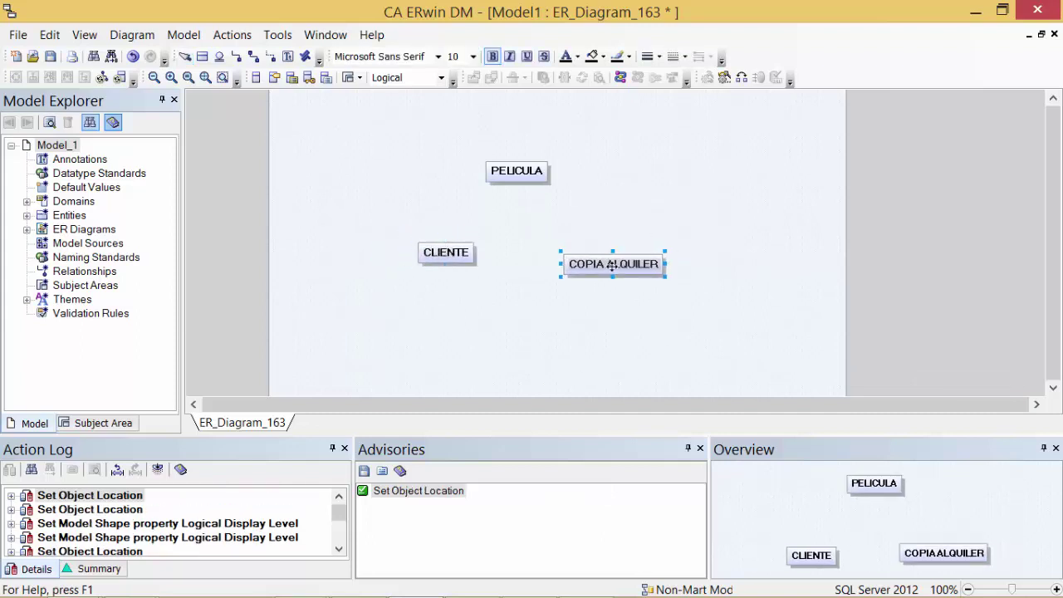
left_click_drag(536, 177, 565, 176)
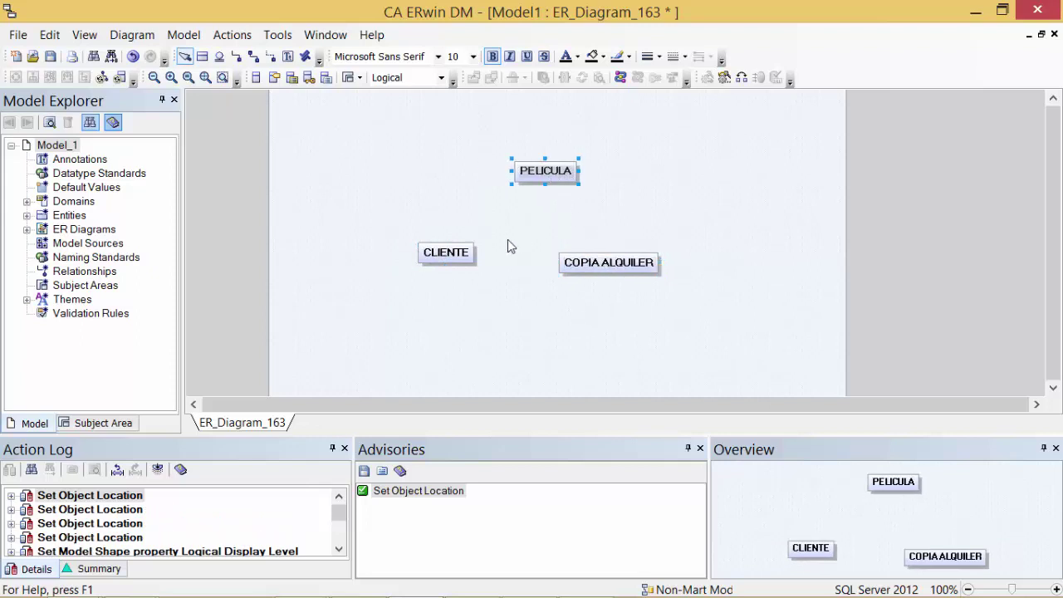
mouse_move(592, 263)
left_mouse_down()
mouse_move(579, 242)
mouse_move(579, 251)
left_mouse_up()
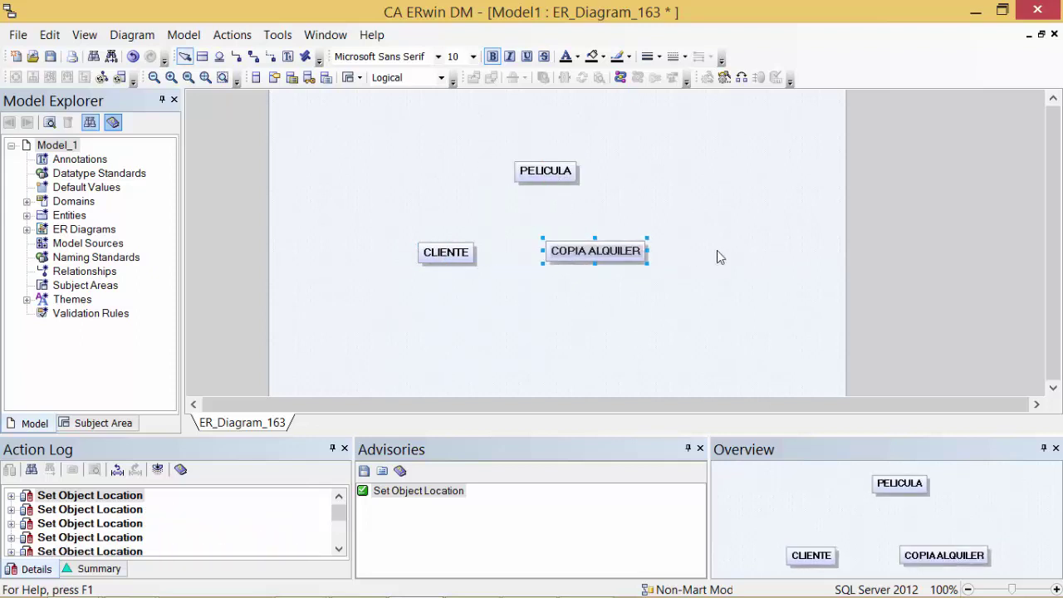
left_click(717, 251)
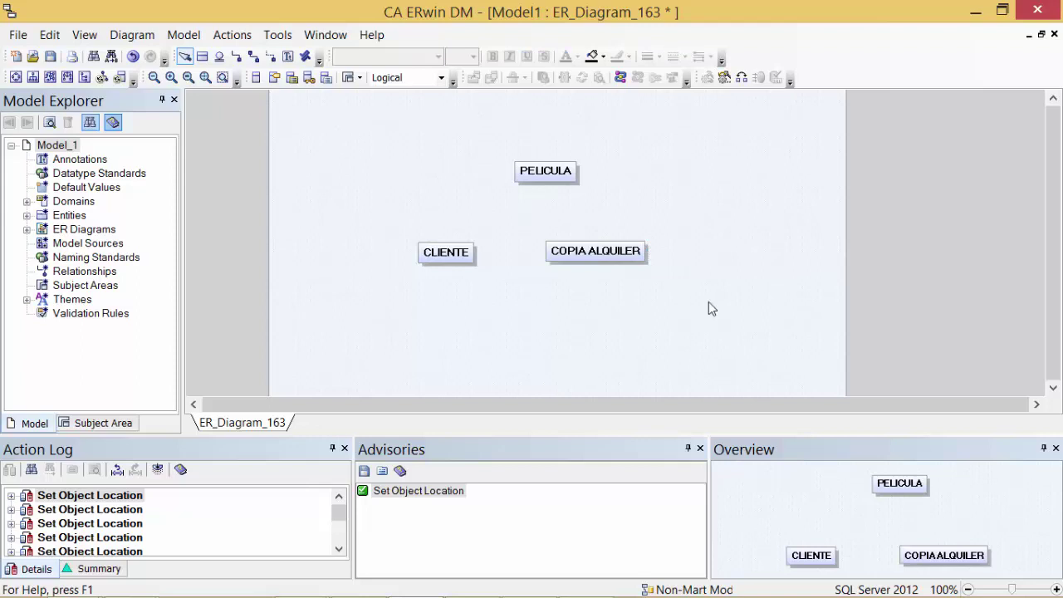
Connect CLIENTE to COPIA ALQUILER with a many-to-many relationship.
left_click(253, 56)
left_click(469, 254)
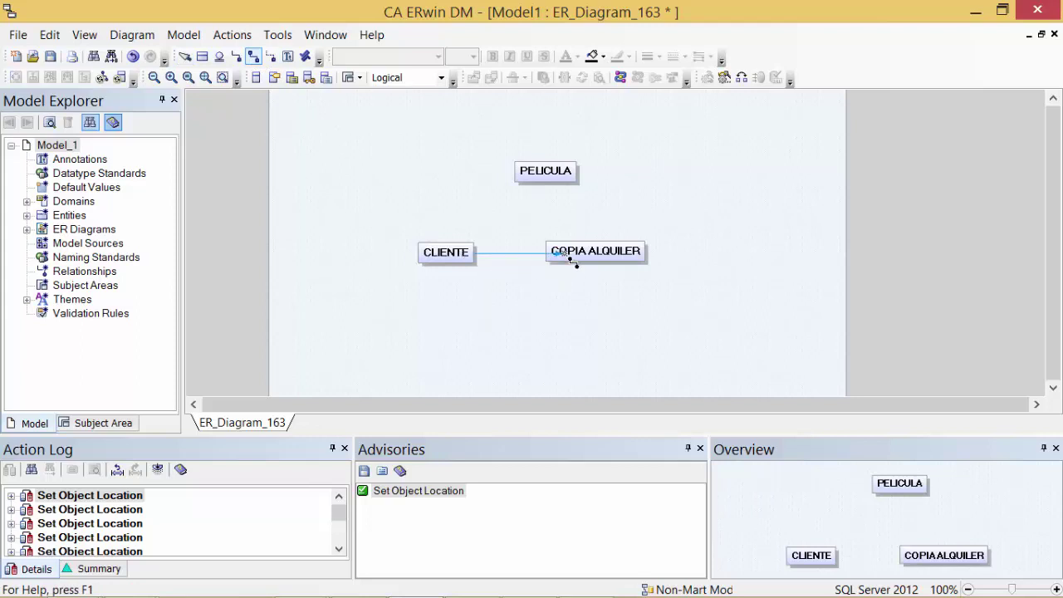
left_click(572, 256)
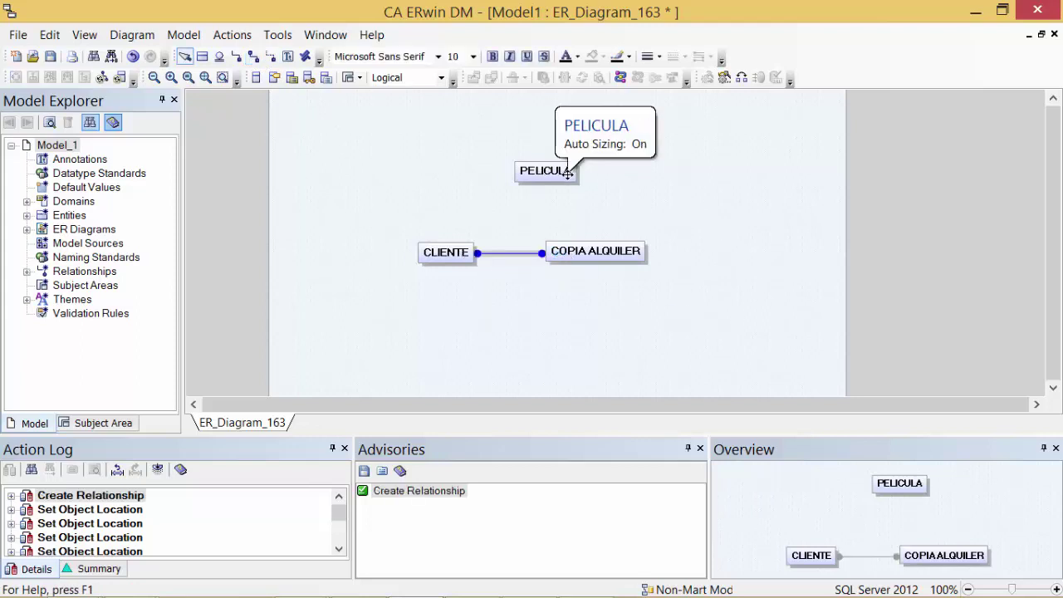
Connect PELICULA to COPIA ALQUILER with a many-to-many relationship, and shift PELICULA slightly away from COPIA ALQUILER toward CLIENTE's side.
left_click(253, 56)
left_click(548, 173)
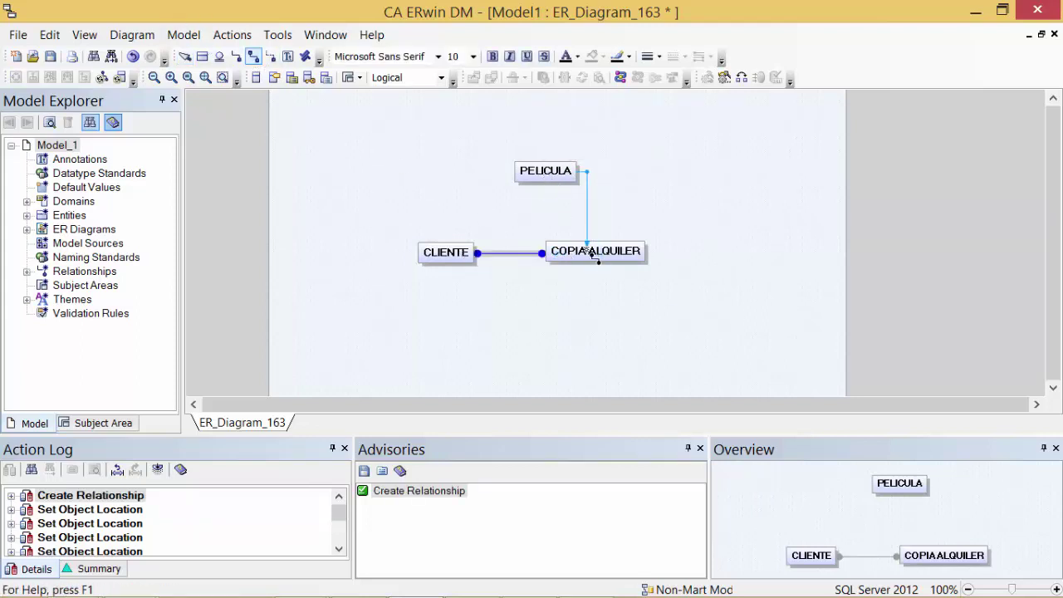
left_click(610, 257)
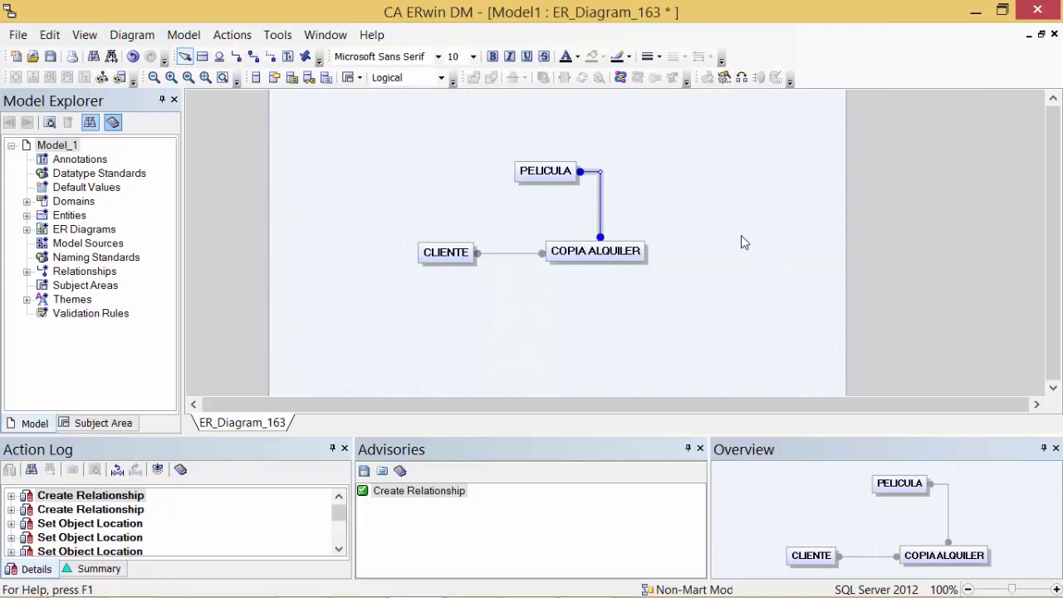
left_click(742, 237)
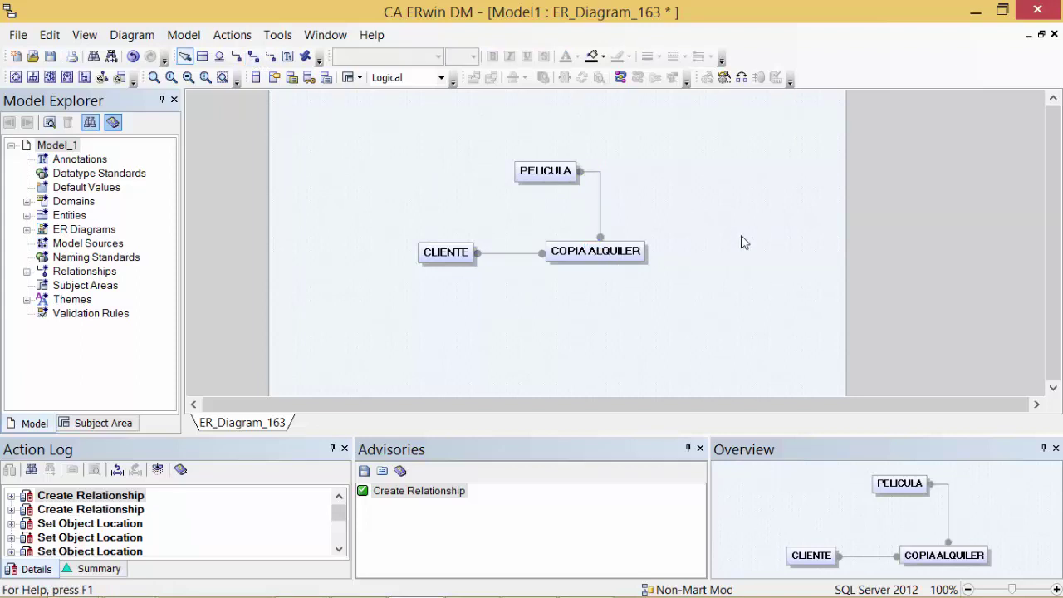
left_click_drag(526, 185, 497, 182)
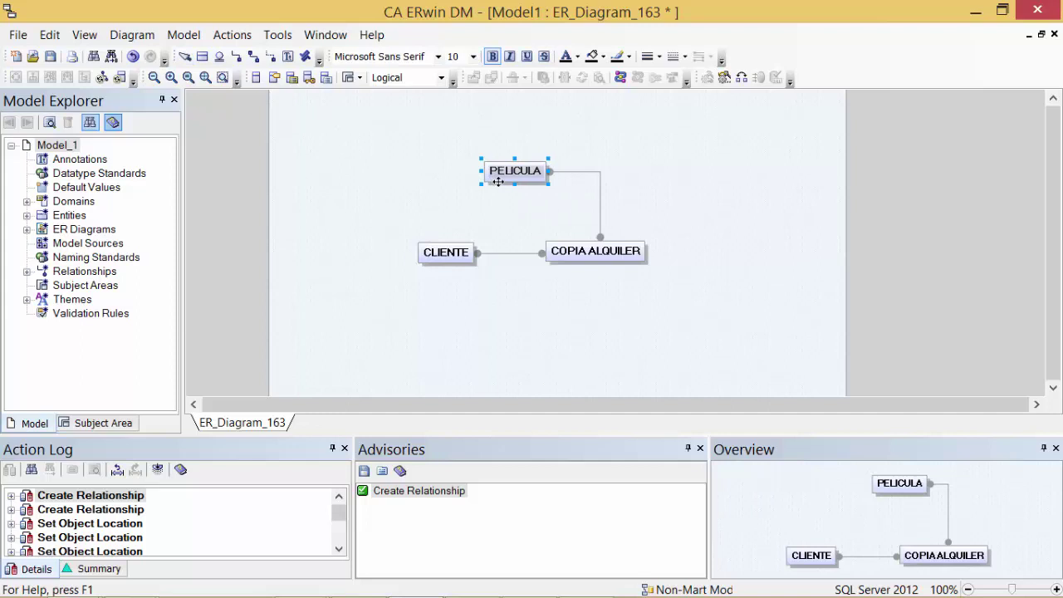
left_click(686, 200)
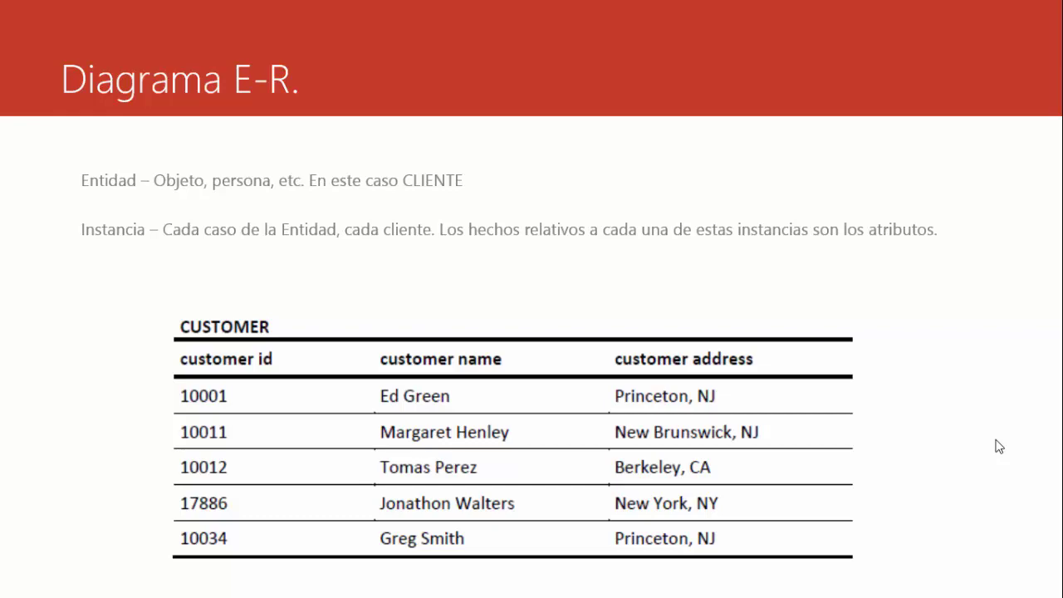
Switch back to CA ERwin DM and set the display level of the PELICULA entity to Inherit from Diagram.
key("alt+Tab")
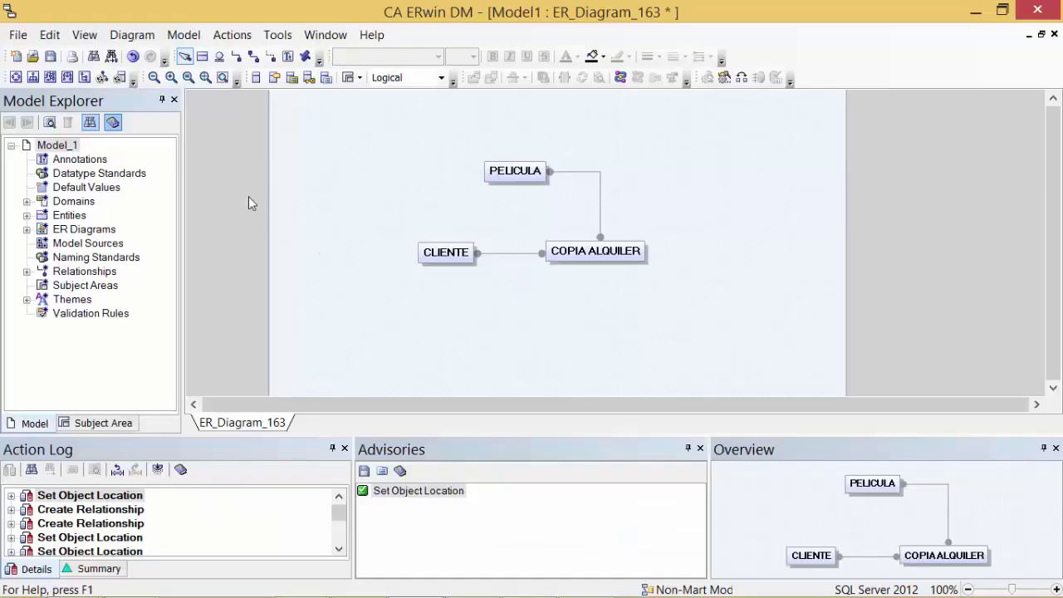
left_click(505, 173)
right_click(505, 174)
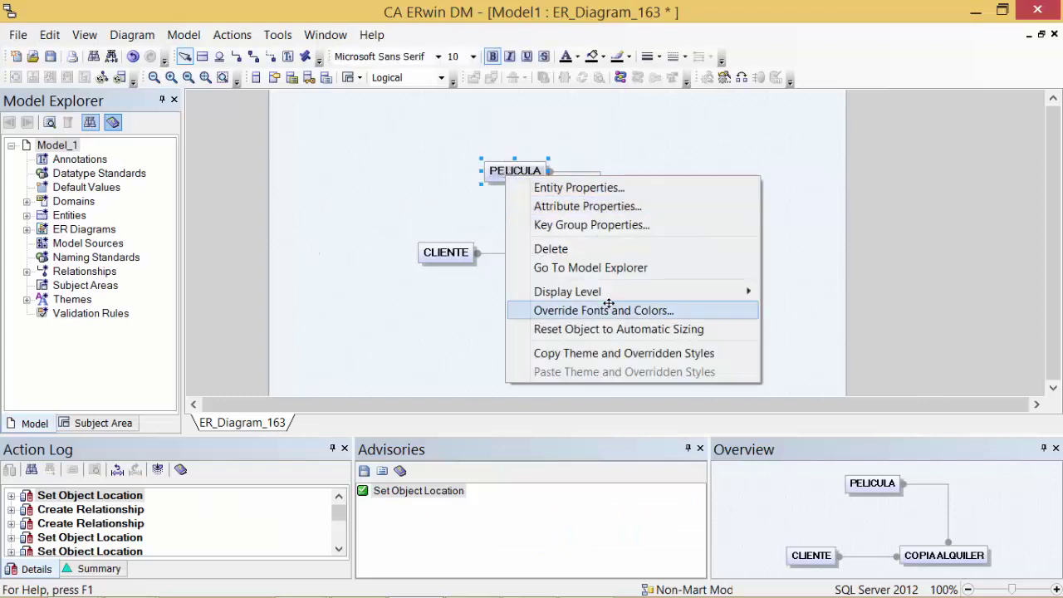
mouse_move(644, 292)
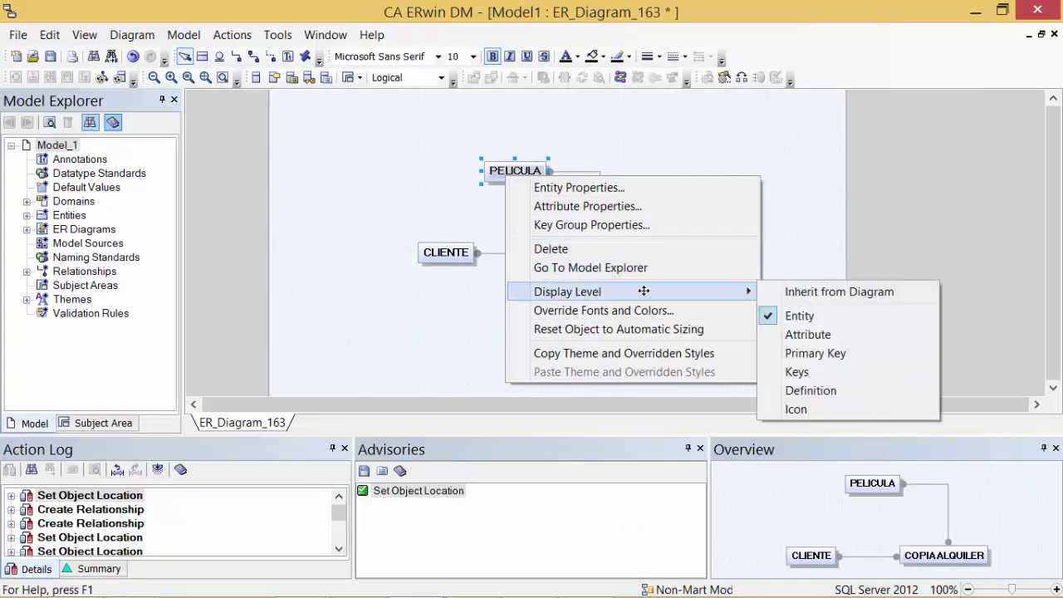
left_click(818, 295)
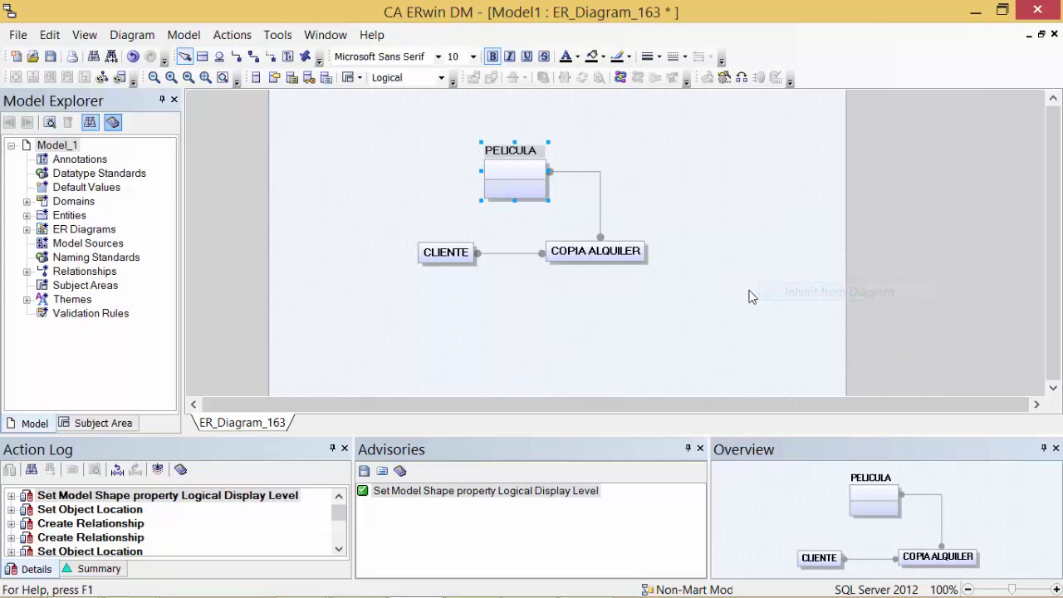
Set the display level of the CLIENTE and COPIA ALQUILER entities to Inherit from Diagram.
right_click(455, 250)
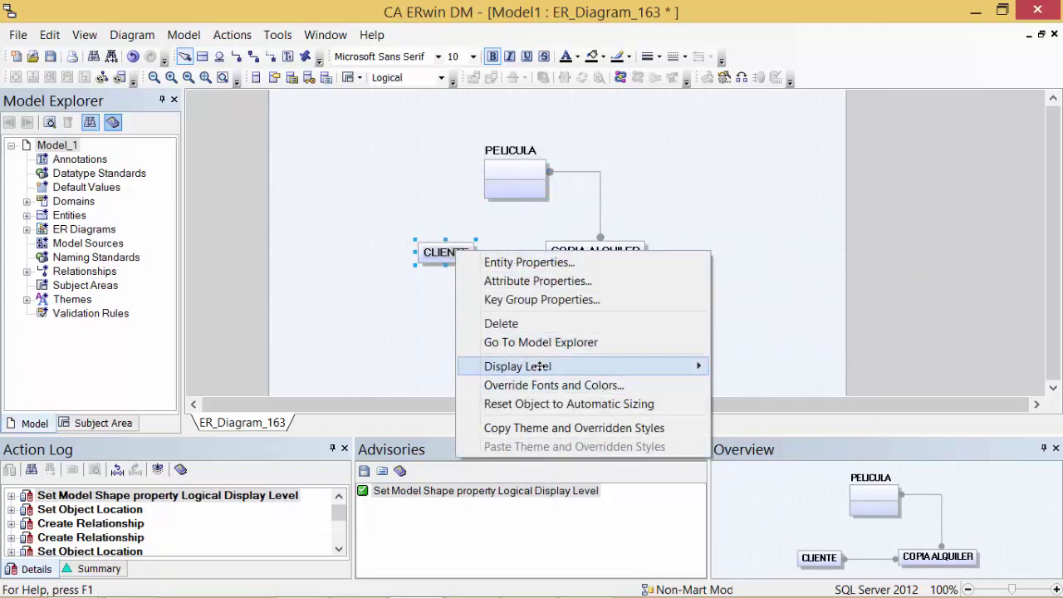
mouse_move(631, 367)
left_click(772, 367)
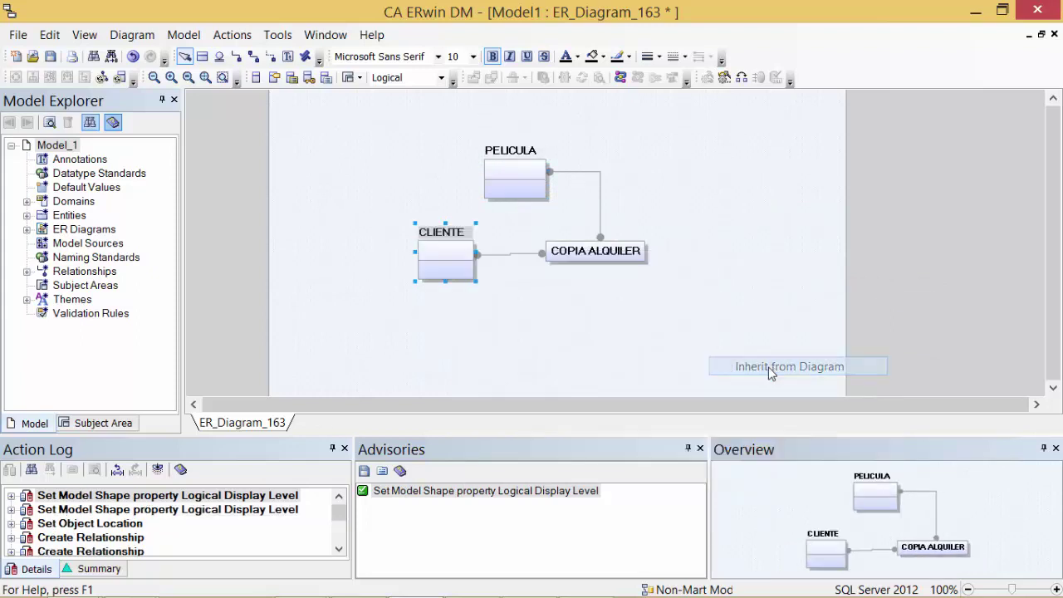
right_click(638, 254)
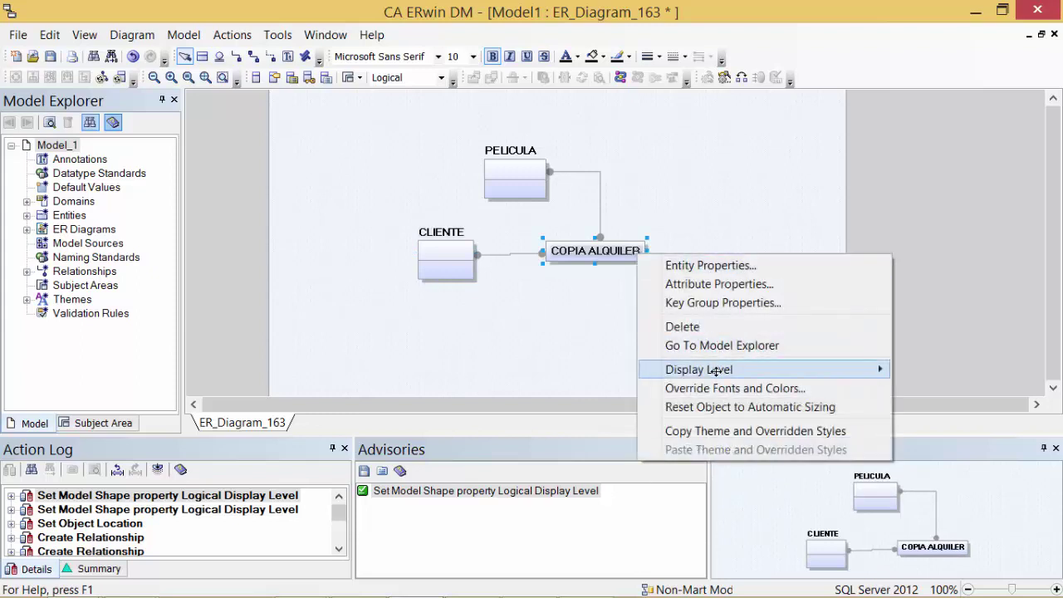
mouse_move(737, 372)
left_click(591, 369)
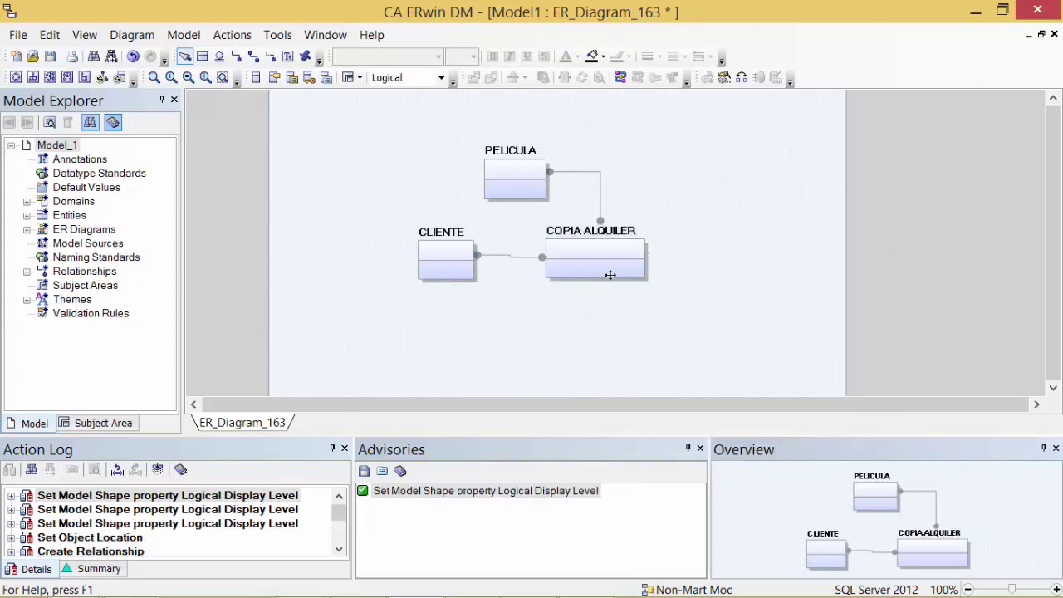
Spread the diagram by moving COPIA ALQUILER slightly down and right and PELICULA slightly up and left.
left_click_drag(616, 275, 637, 284)
mouse_move(529, 197)
left_mouse_down()
mouse_move(504, 192)
mouse_move(517, 189)
left_mouse_up()
left_click(753, 210)
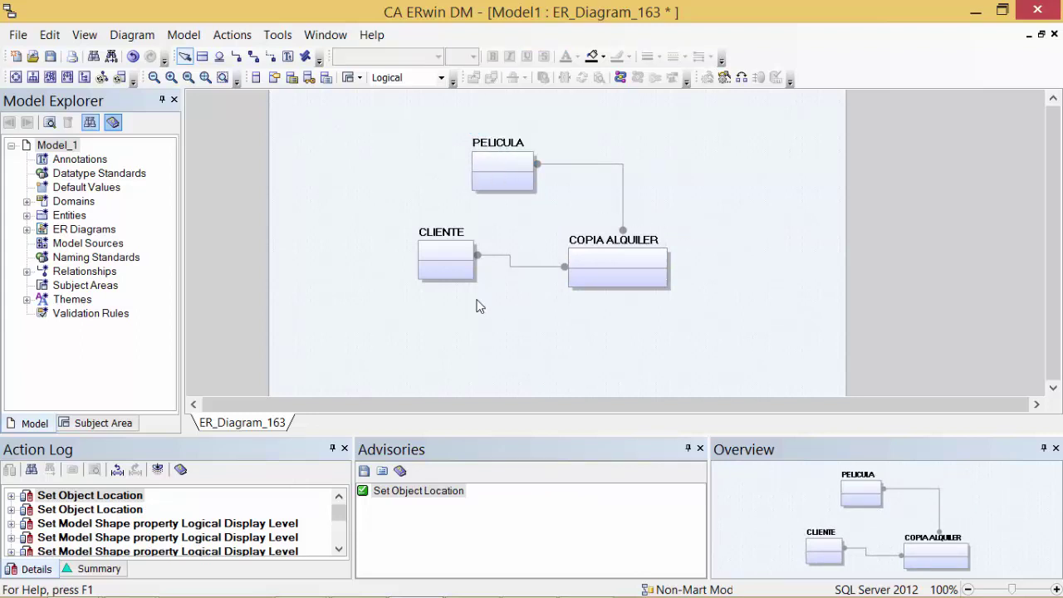
Examine the Definition and Volumetrics settings of the CLIENTE entity in its editor and close it without changes.
left_click(428, 254)
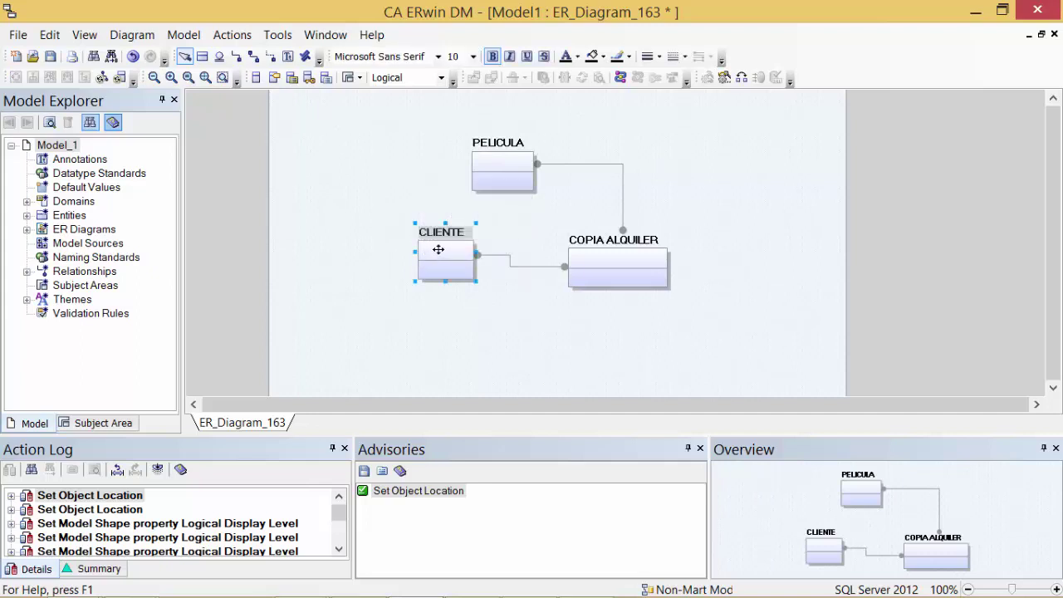
double_click(433, 249)
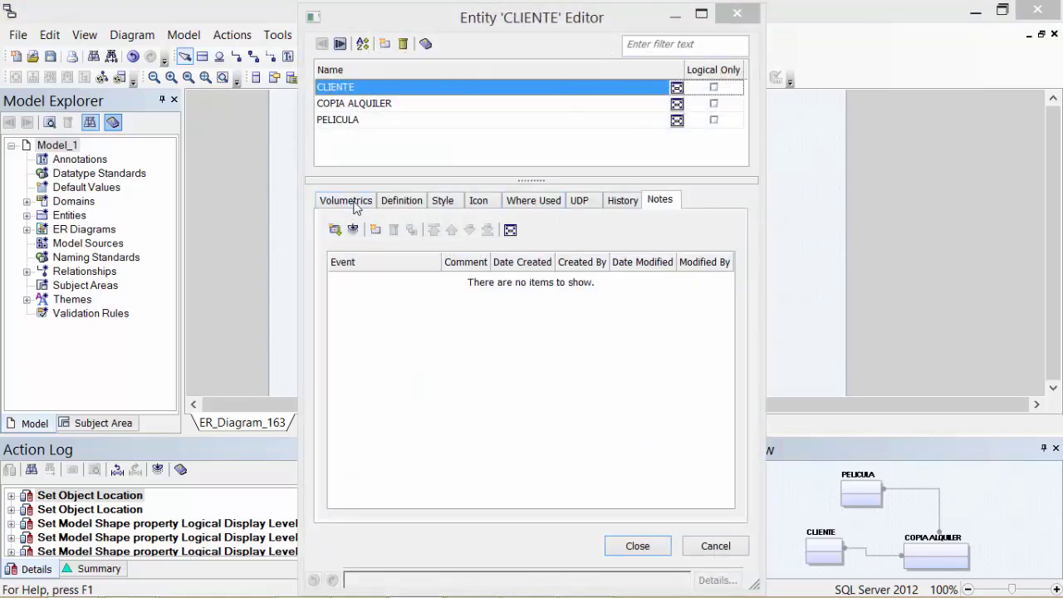
left_click(403, 205)
left_click(347, 204)
left_click(717, 550)
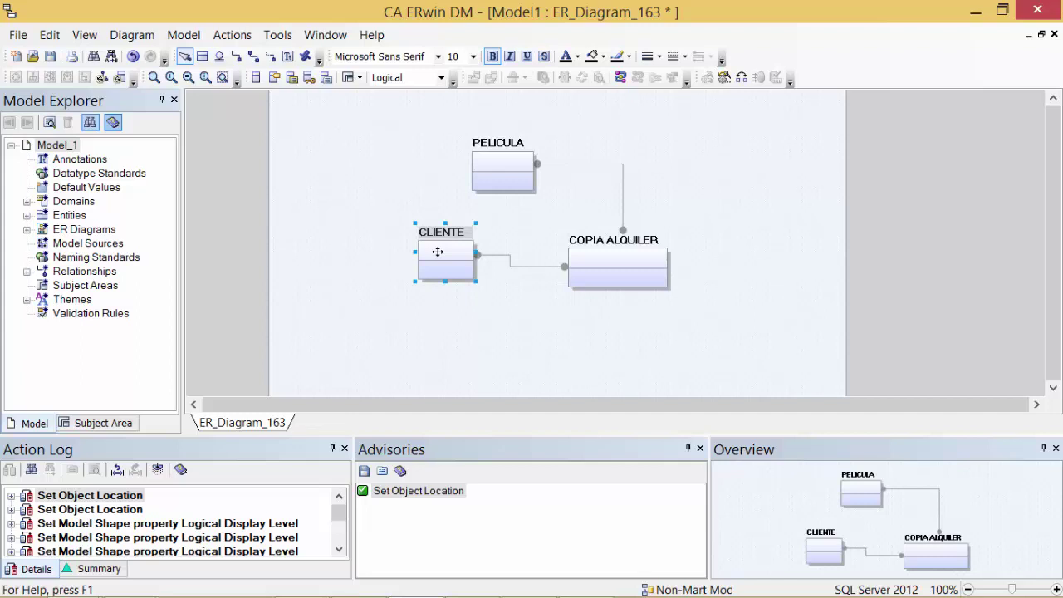
Add the key attribute "cliente id" and the non-key attribute "cliente nombre" to the CLIENTE entity, keeping its name CLIENTE.
left_click(437, 251)
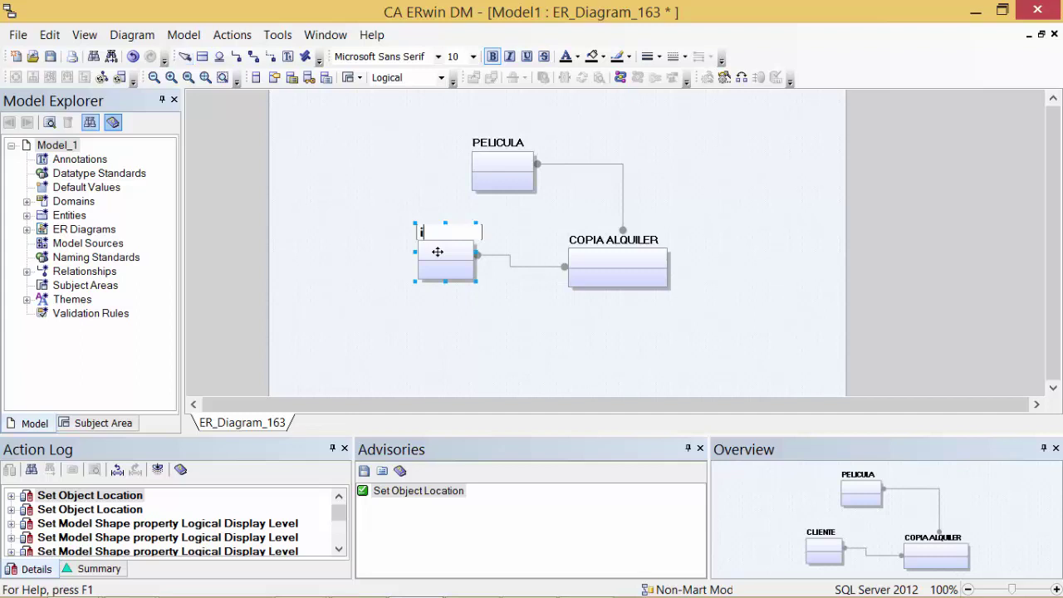
key("BackSpace")
type("CLIENTE")
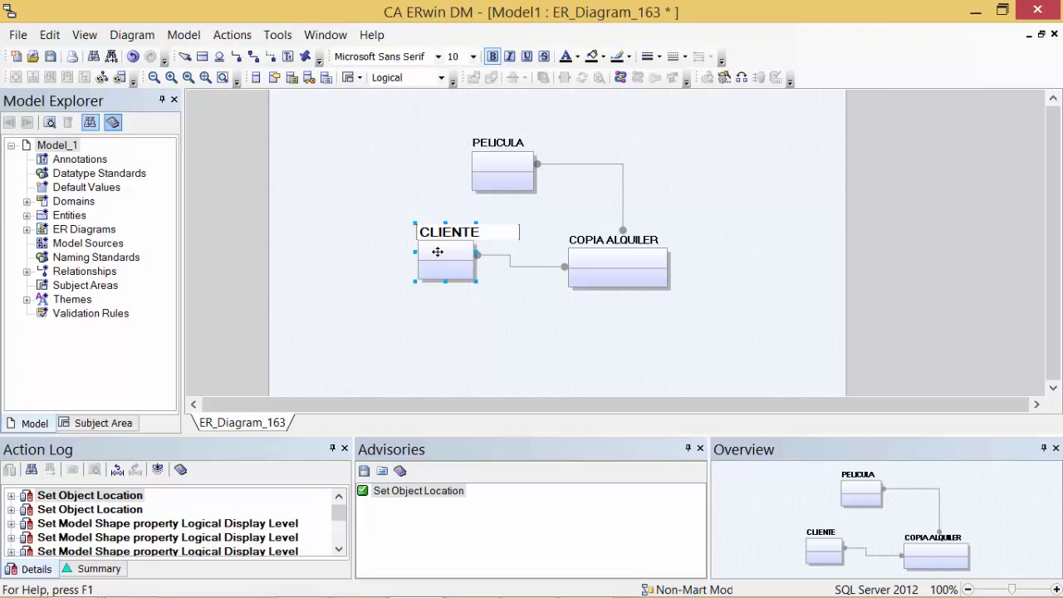
key("Tab")
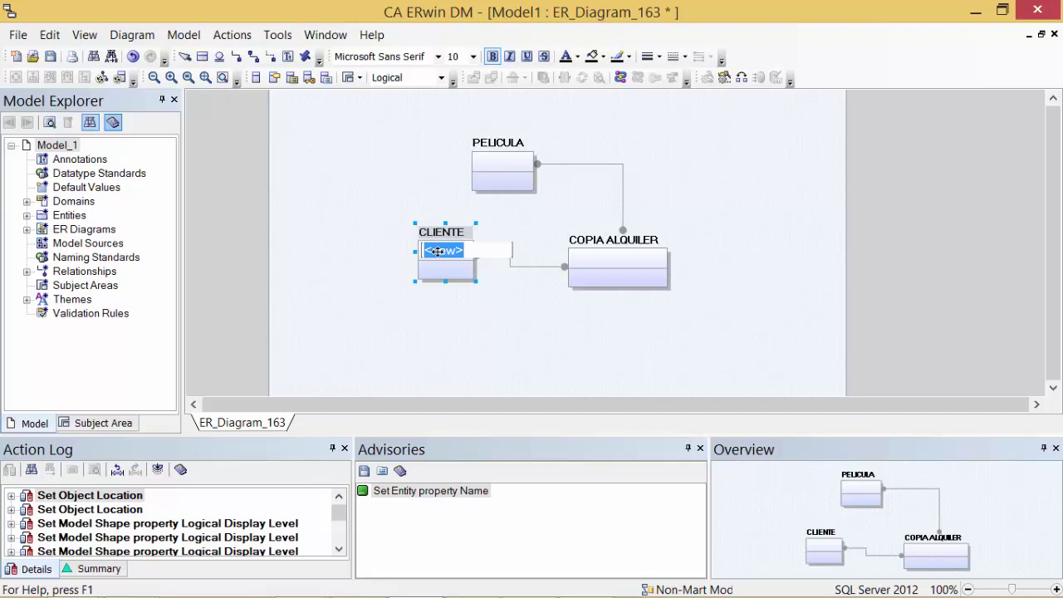
type("code")
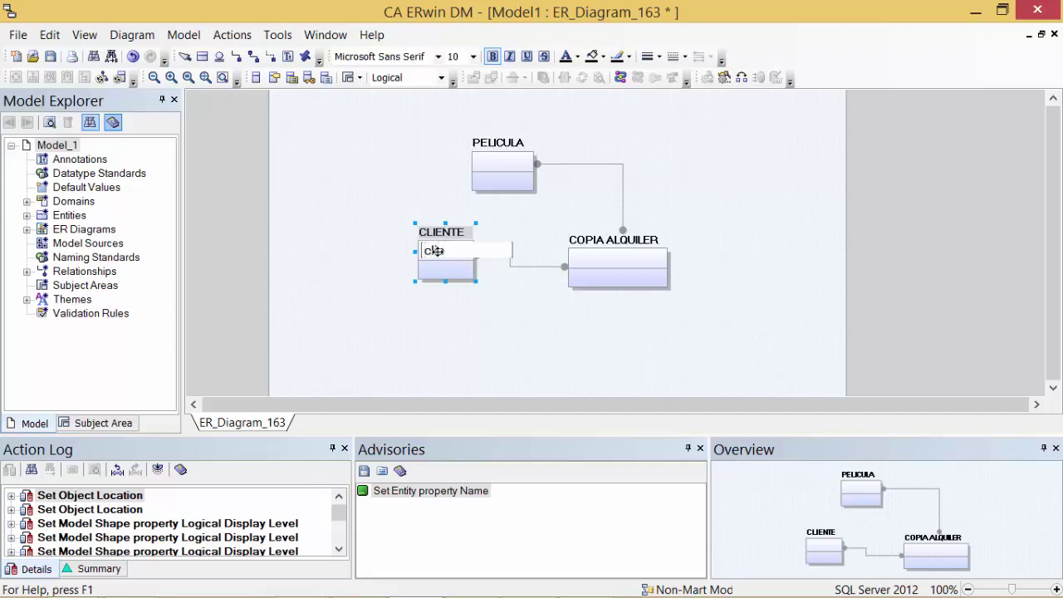
type("nte id")
key("Tab")
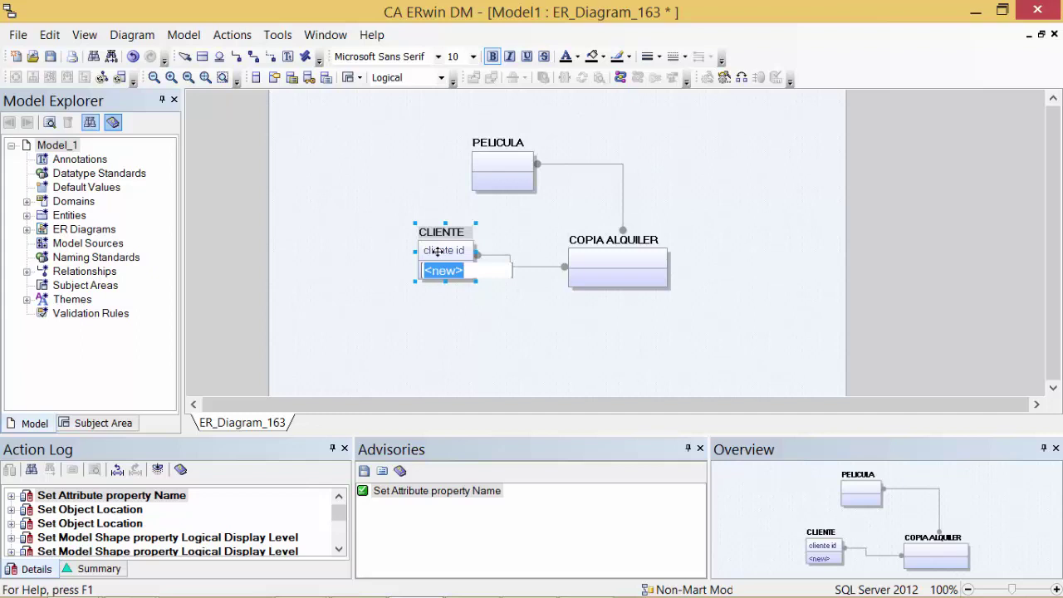
type("cliente nombre")
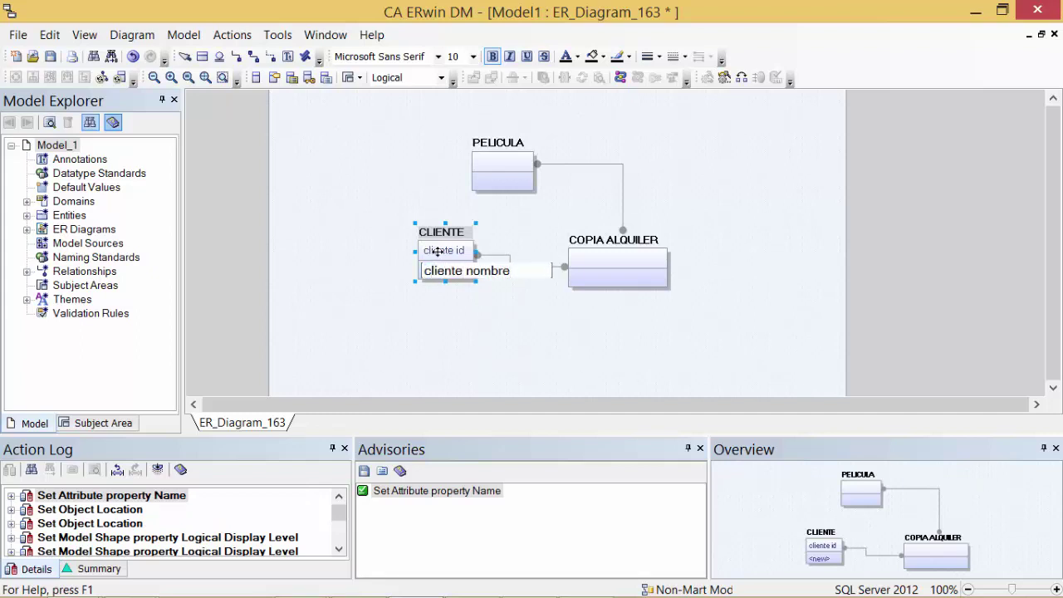
key("Tab")
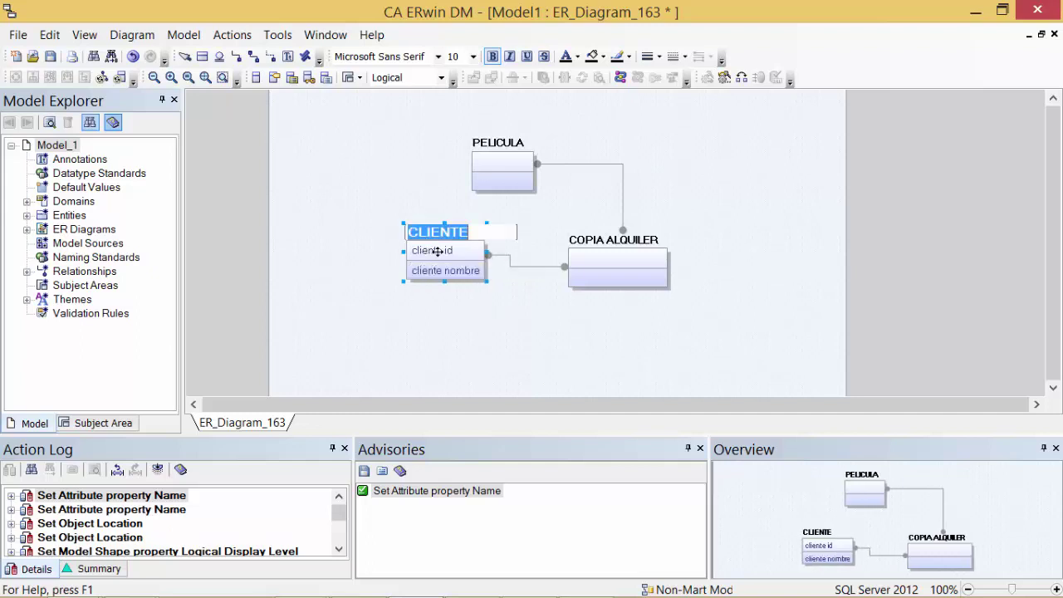
left_click(465, 275)
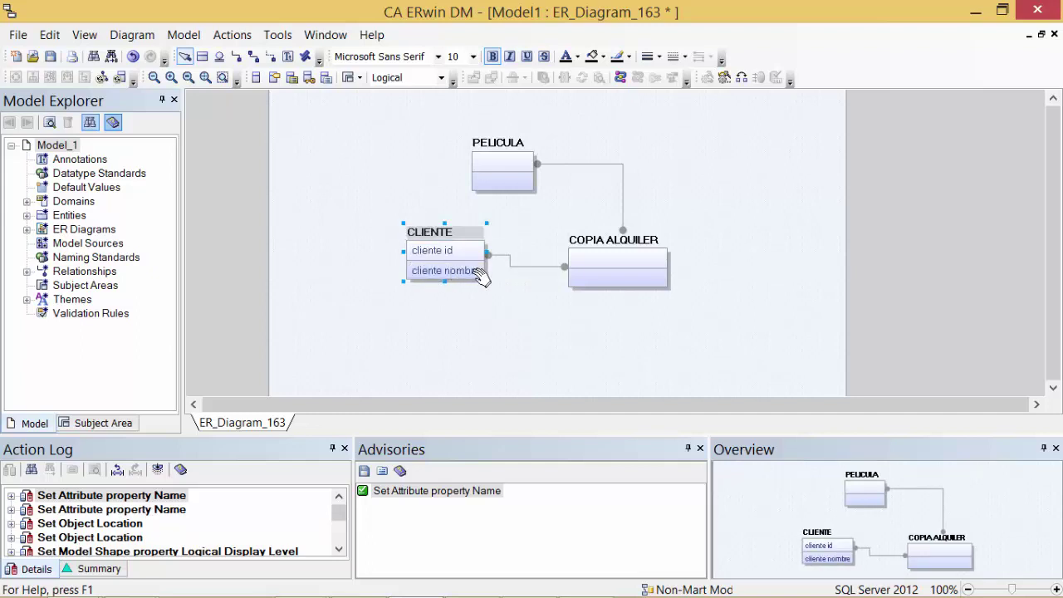
right_click(438, 271)
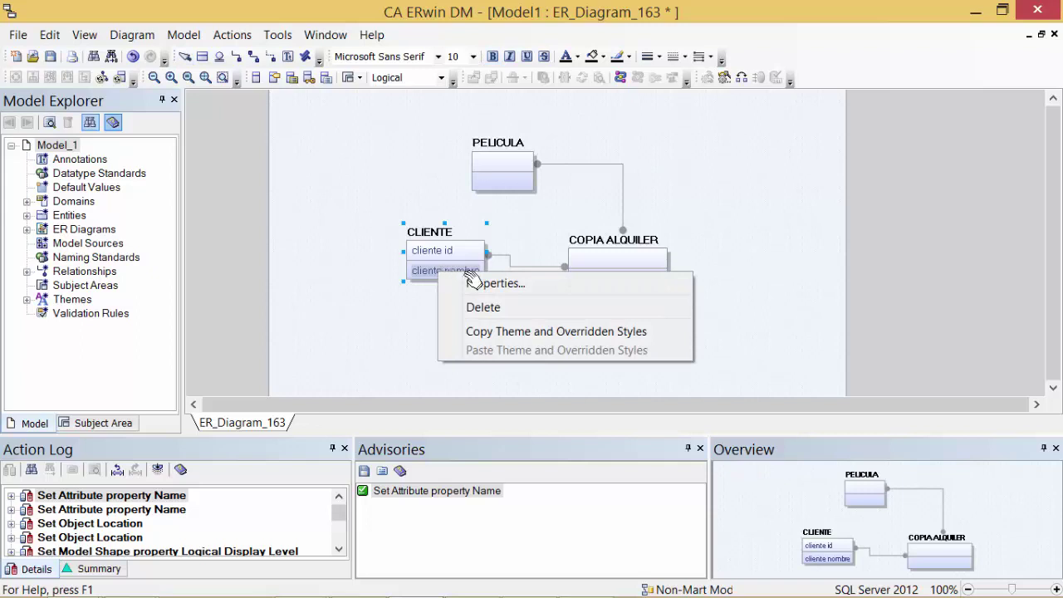
left_click(418, 308)
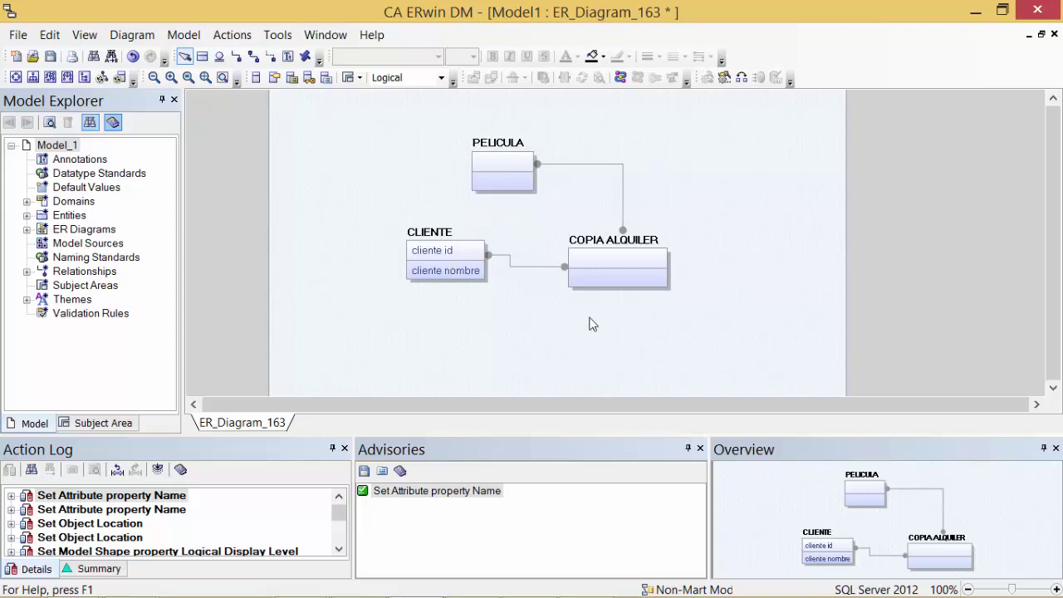
left_click(465, 272)
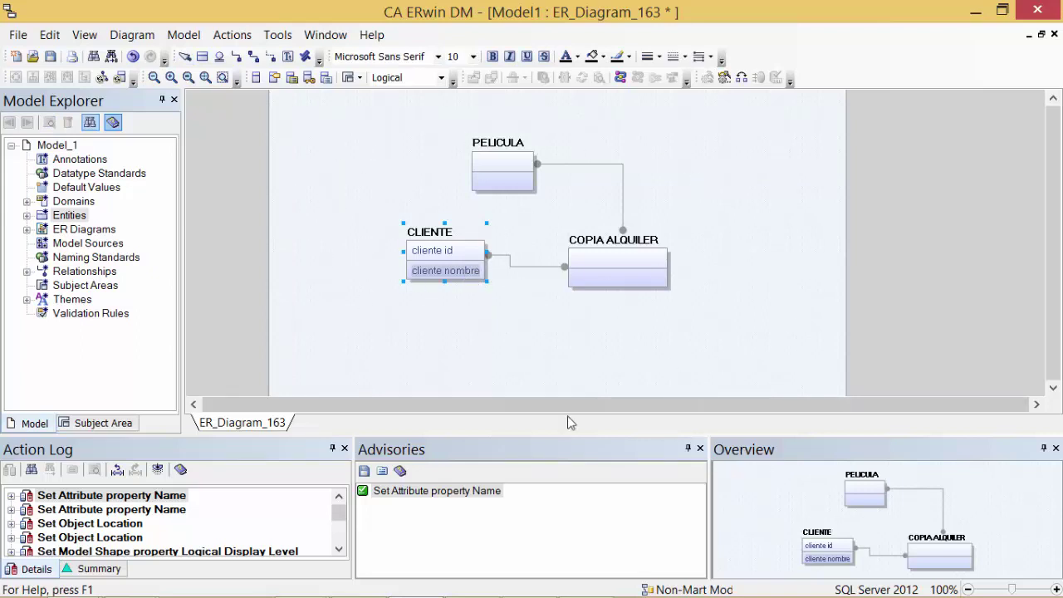
left_click(467, 274)
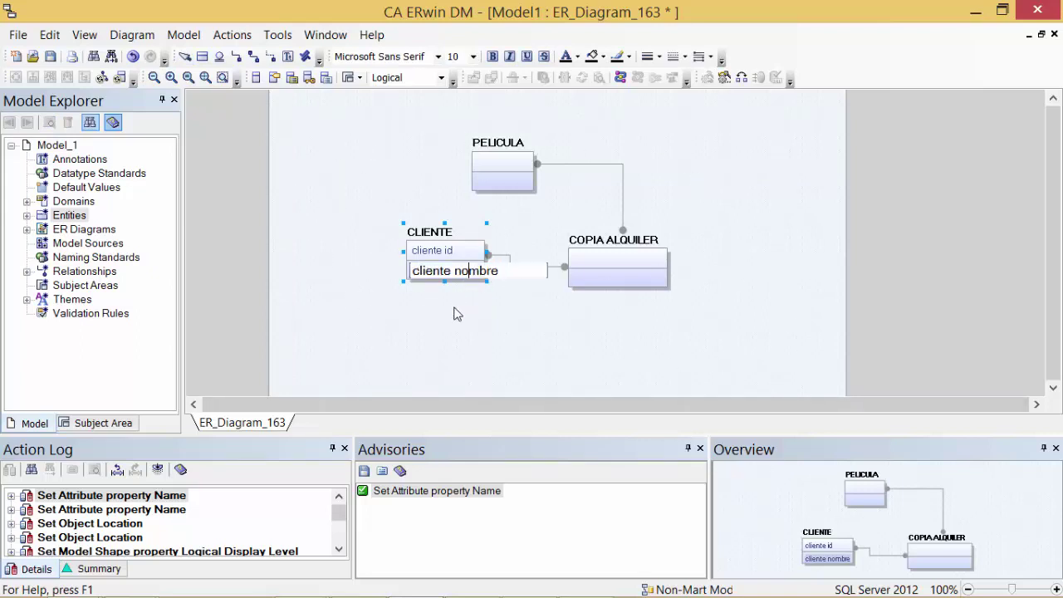
left_click(468, 285)
Add a non-key attribute named "cliente telefono" to the CLIENTE entity through its attribute editor.
double_click(475, 271)
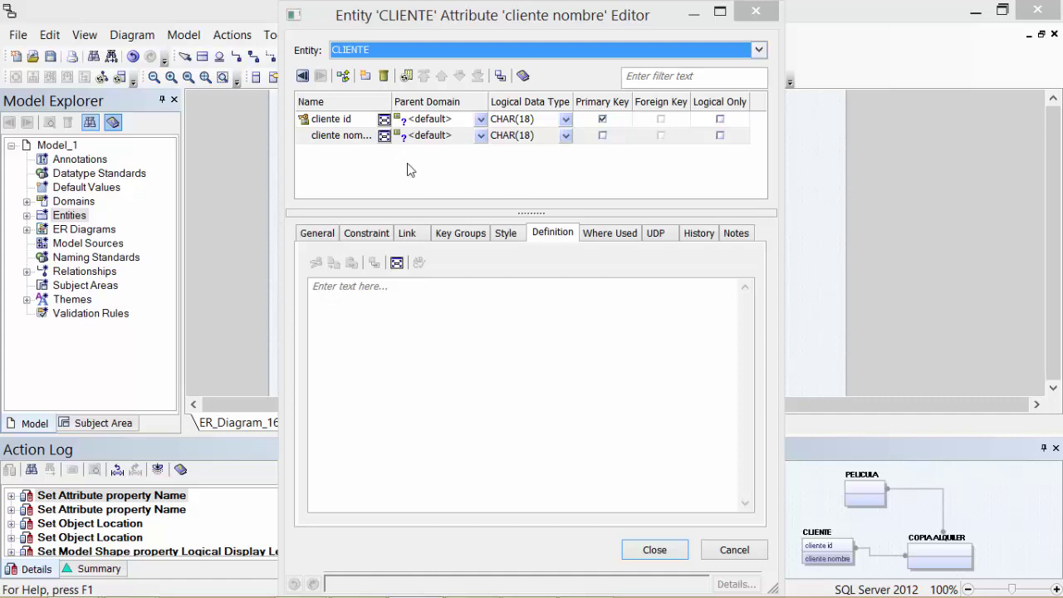
left_click(365, 76)
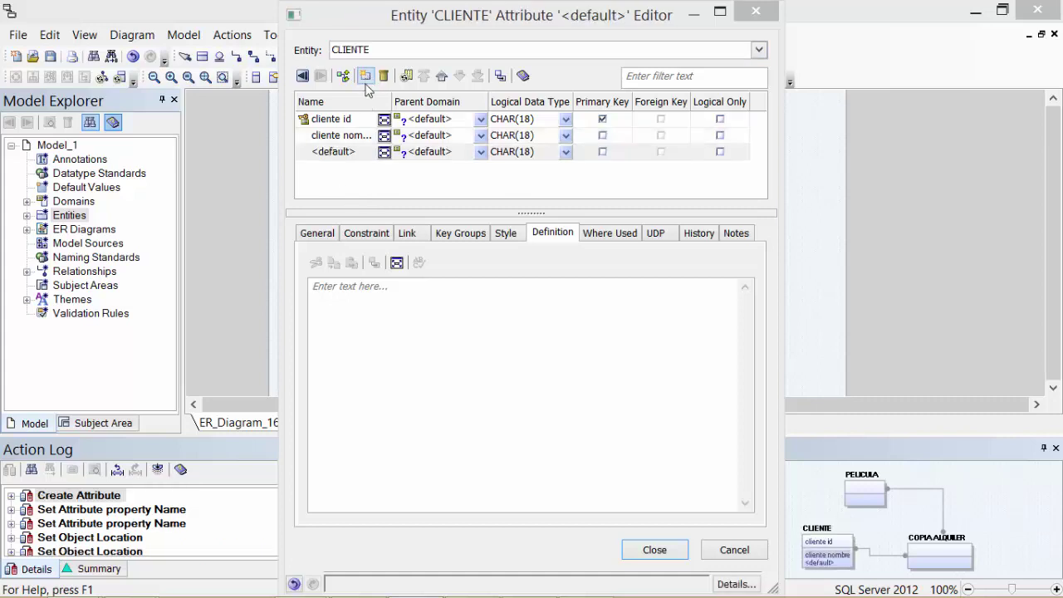
left_click(352, 156)
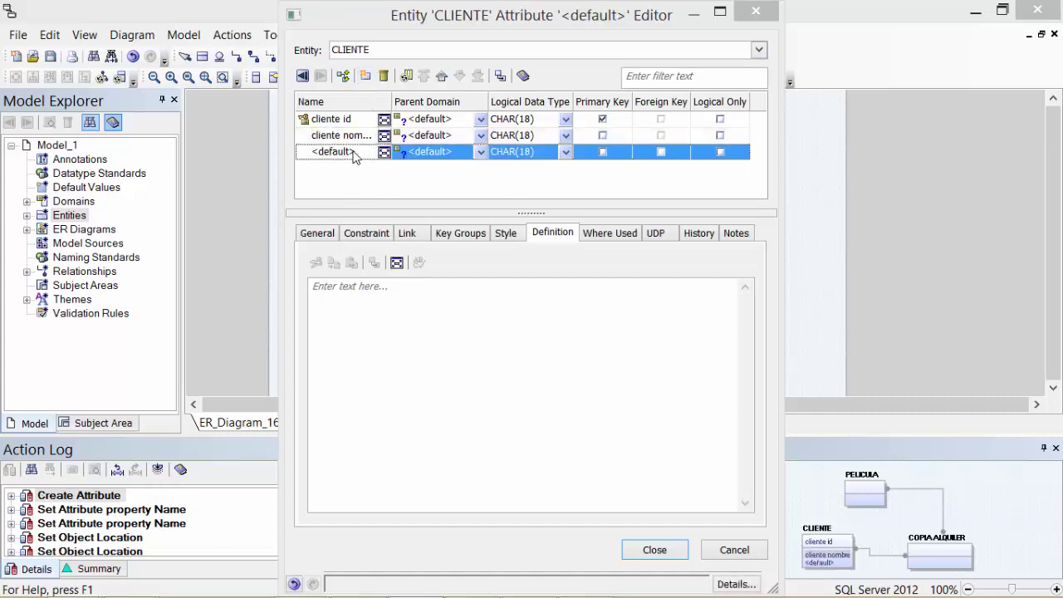
left_click(347, 152)
type("cliente telefono")
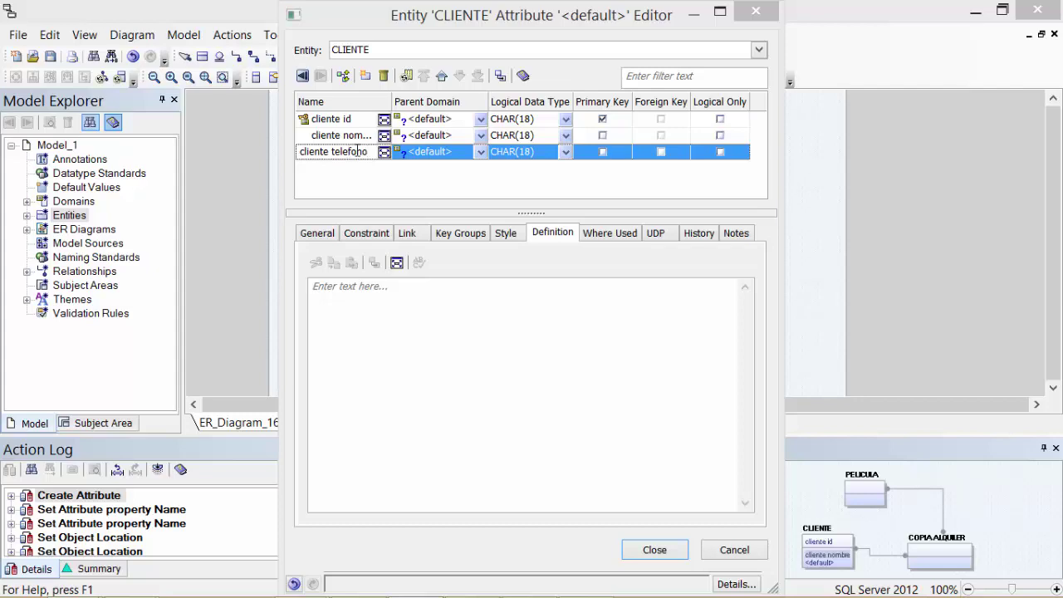
left_click(558, 331)
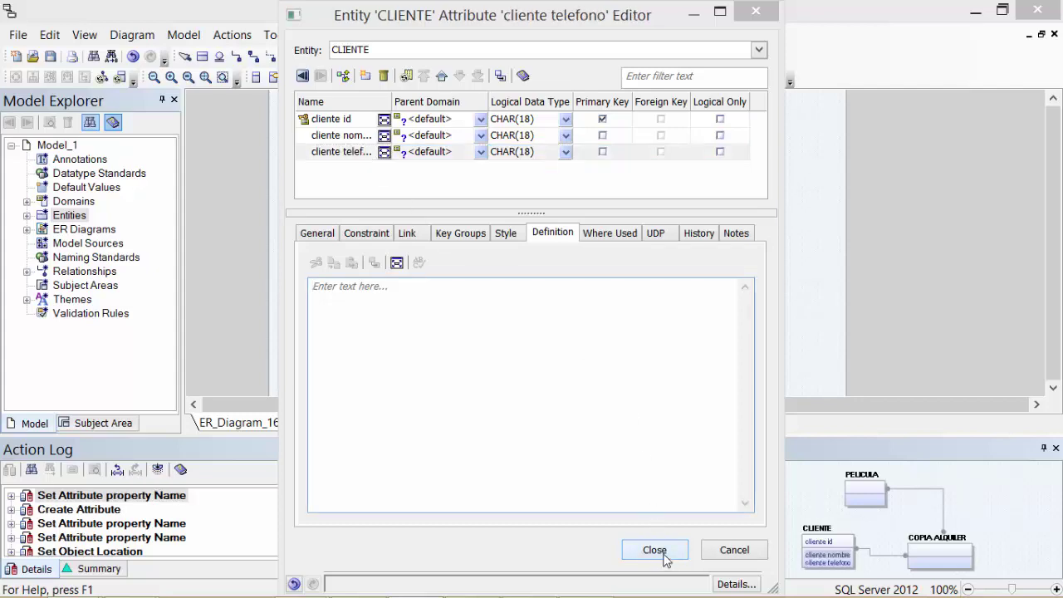
left_click(662, 557)
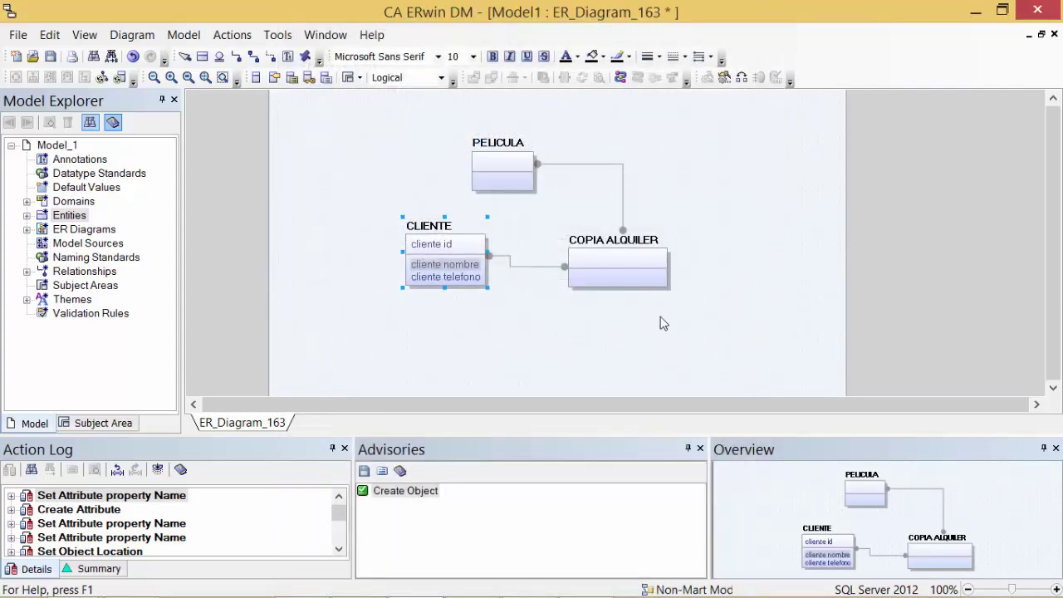